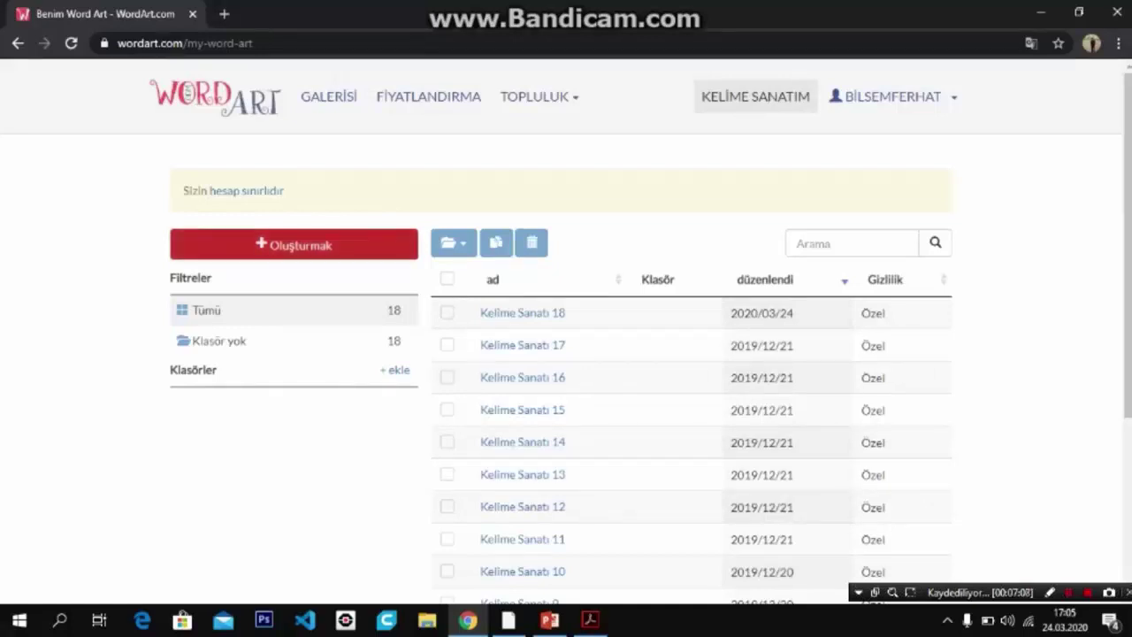
- Create a new word art and replace the default words Word and Cloud with "uzaktan eğitim" and "eba"
left_click(294, 245)
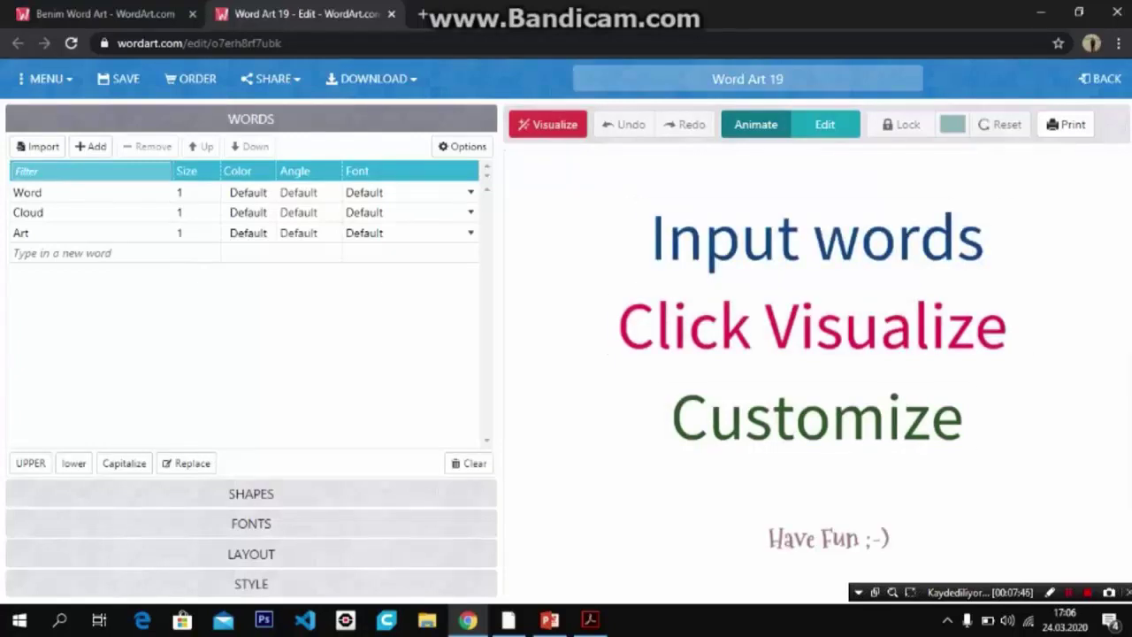
left_click(27, 192)
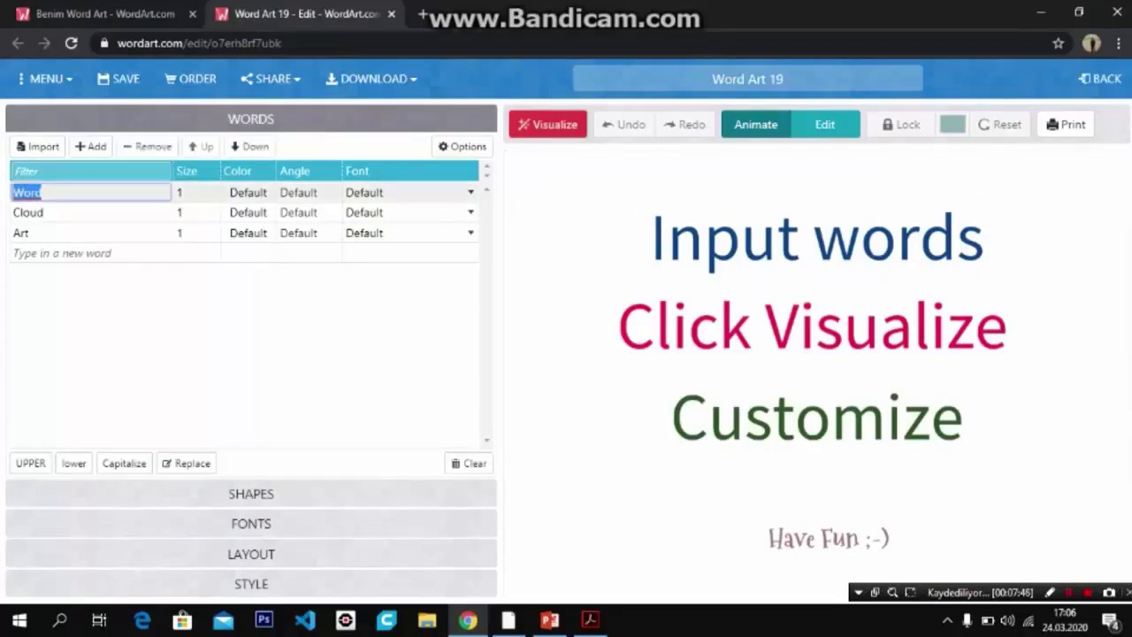
key("BackSpace")
type("uzaktan")
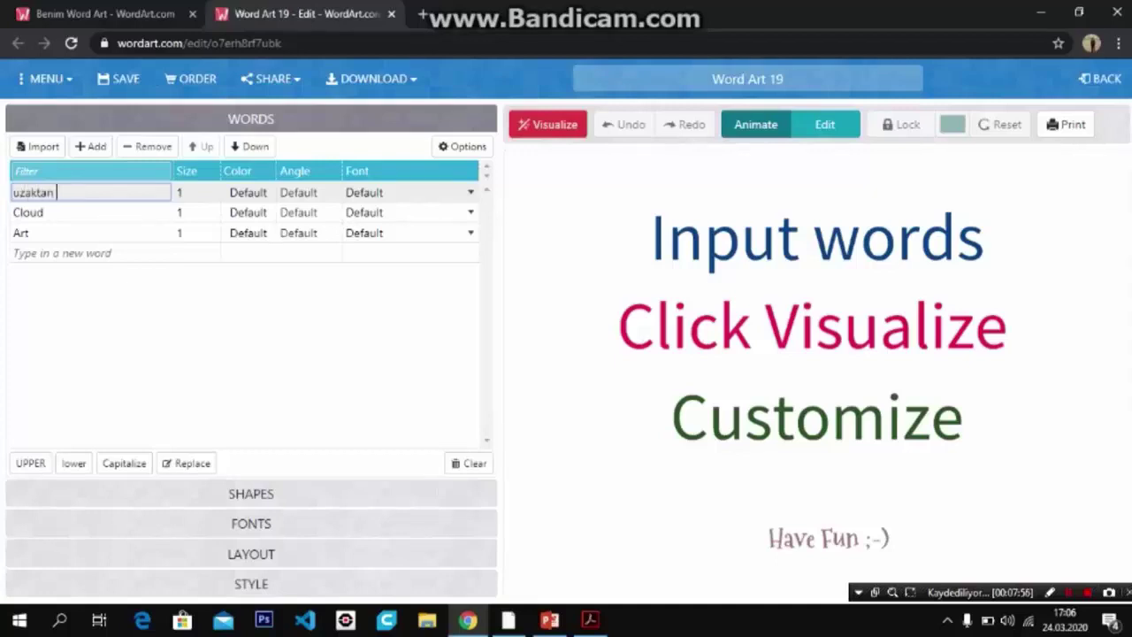
type(" eğitim")
key("Return")
type("eba")
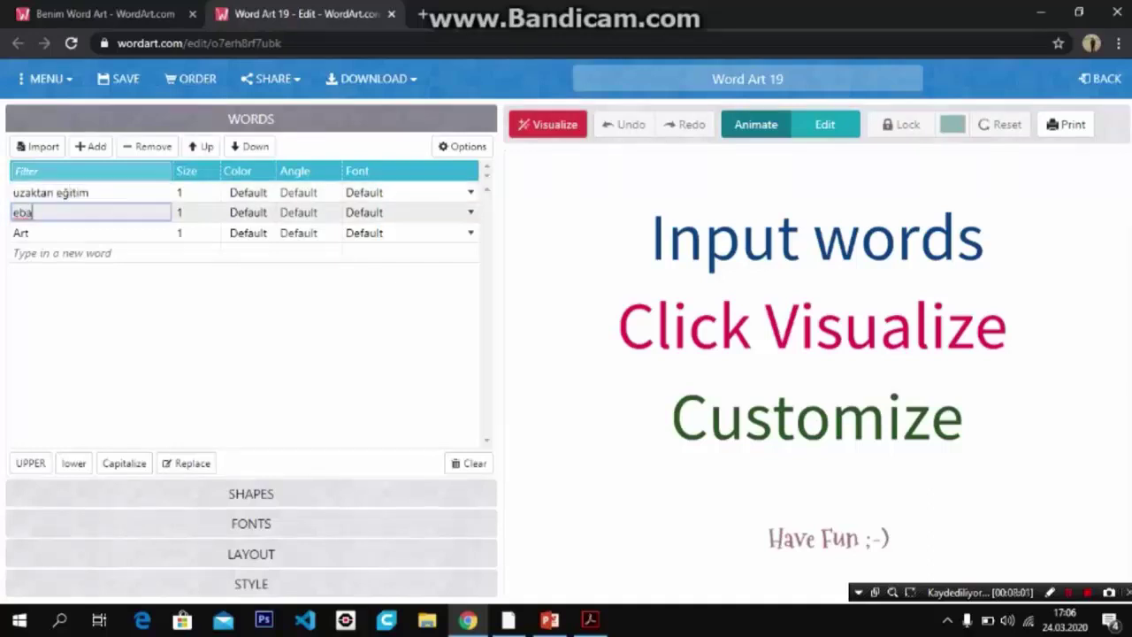
key("Return")
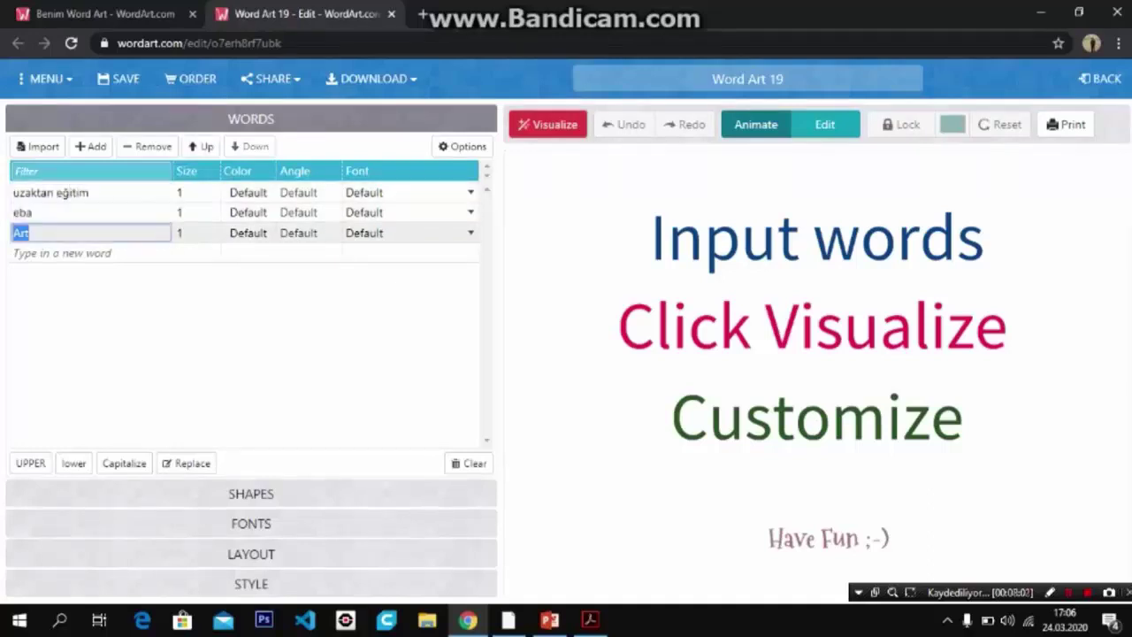
- Replace the default word Art with "eğitim bilişim ağı" and visualize the word cloud
type("bil")
key("BackSpace")
key("BackSpace")
key("BackSpace")
type("eğitim bilişim ağ")
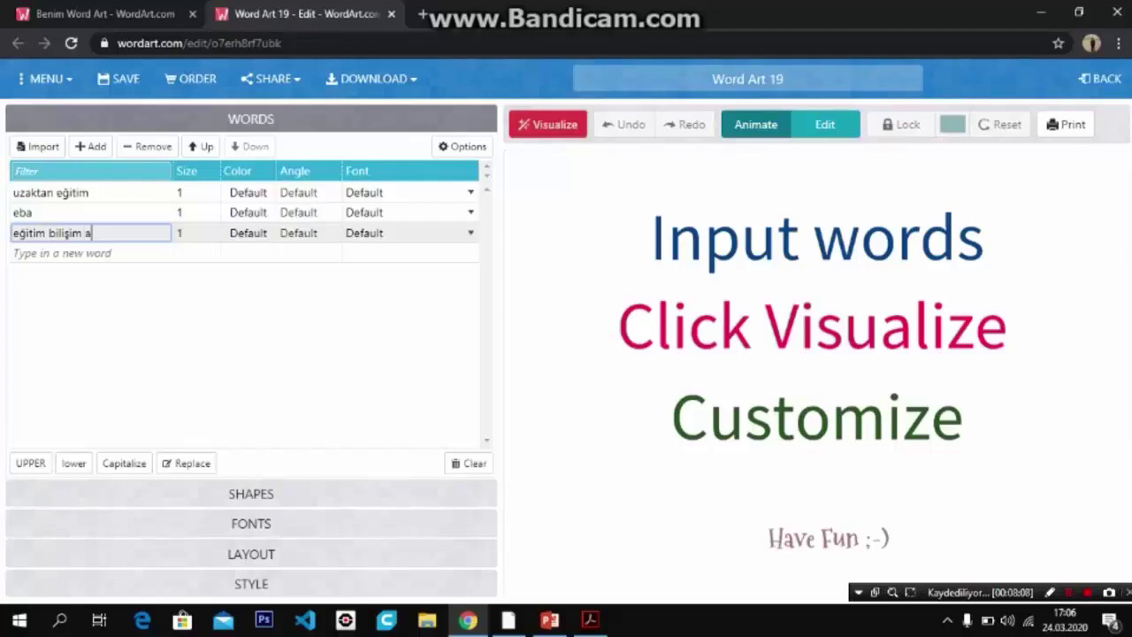
key("BackSpace")
key("BackSpace")
type("ağı")
key("Return")
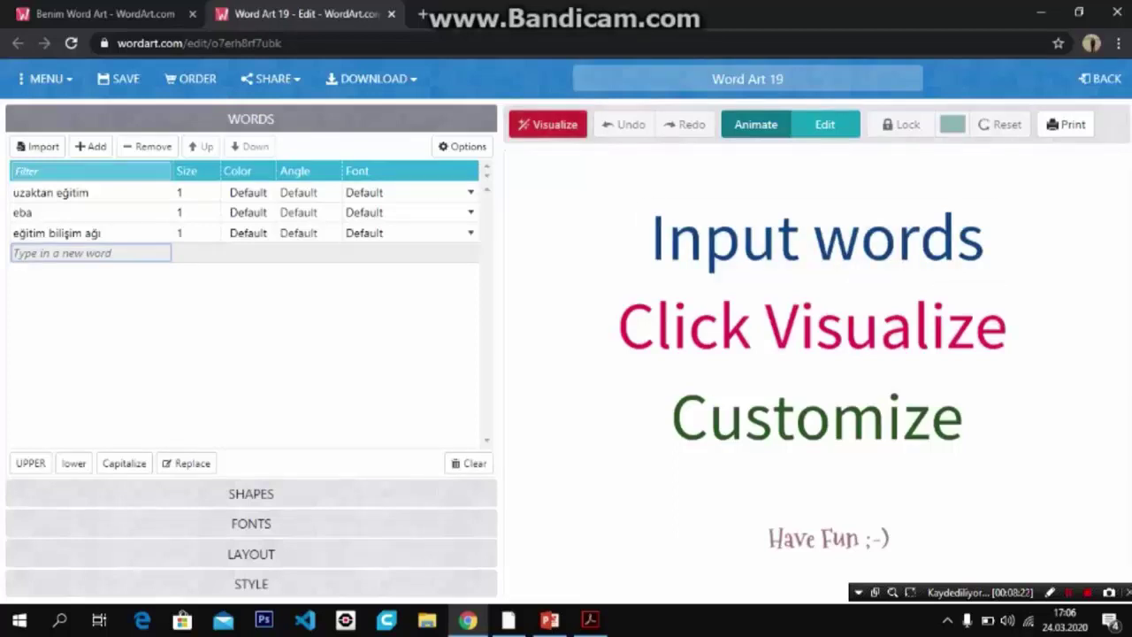
left_click(547, 124)
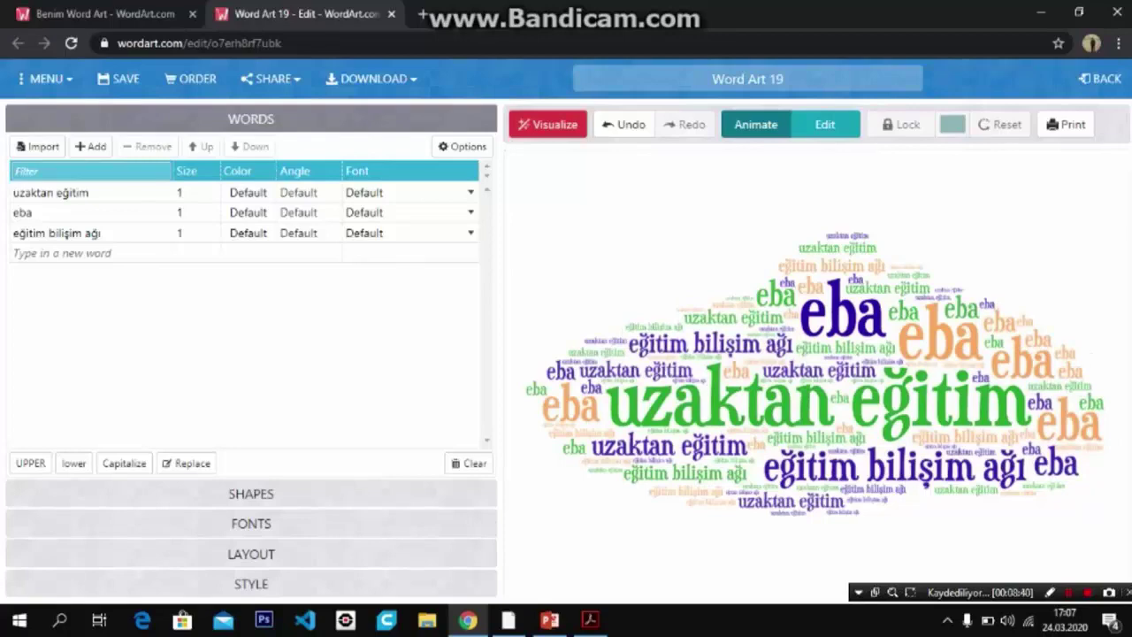
- Look through the shape library's categories, from Animals and Baby to Hearts, Money and Music
left_click(251, 494)
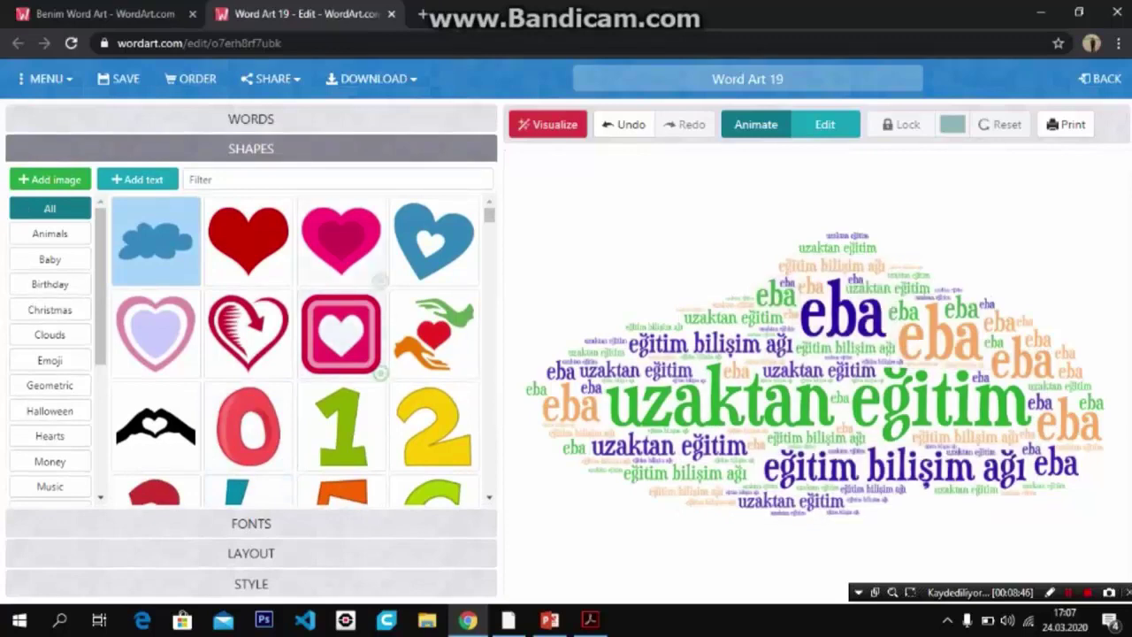
left_click(288, 281)
left_click(49, 233)
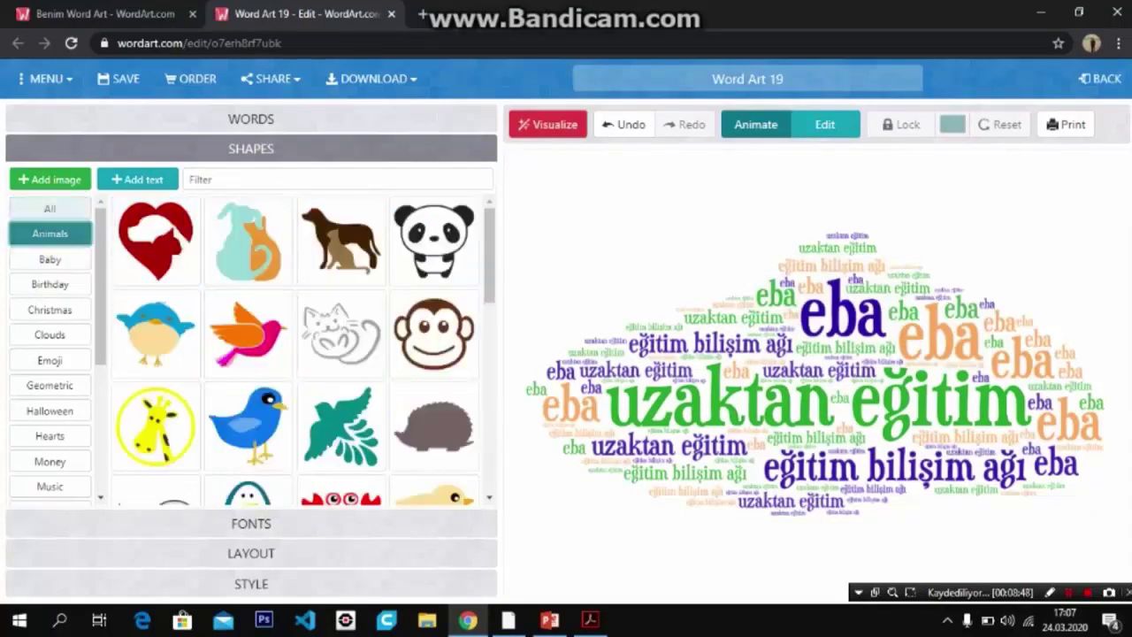
left_click(49, 259)
left_click(50, 284)
left_click(50, 310)
left_click(50, 334)
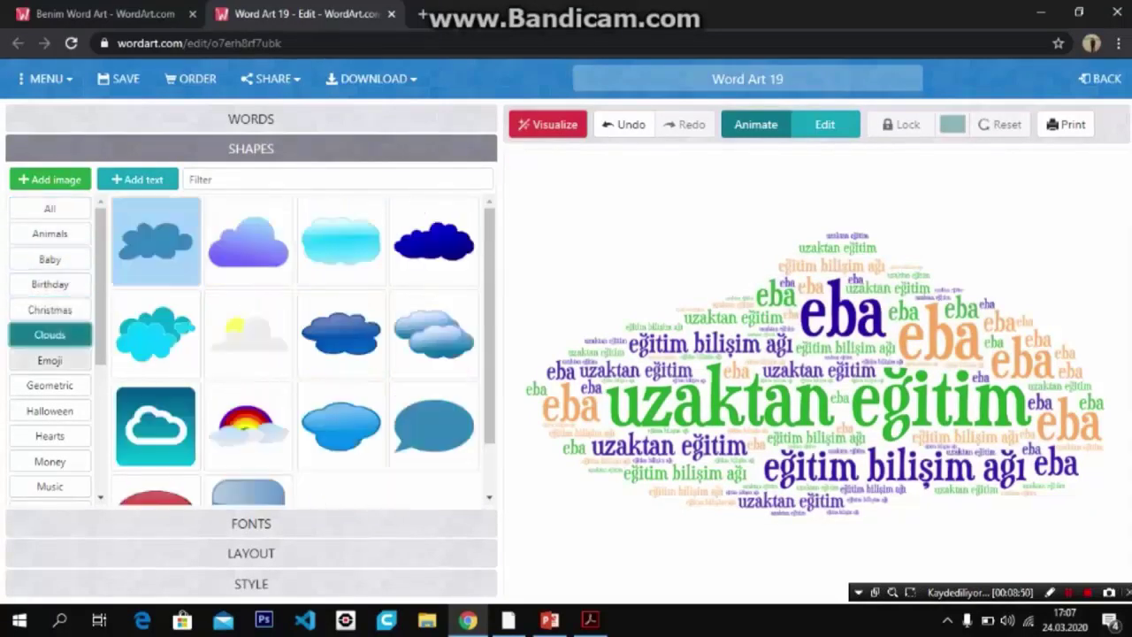
left_click(50, 360)
left_click(50, 384)
left_click(49, 410)
left_click(49, 436)
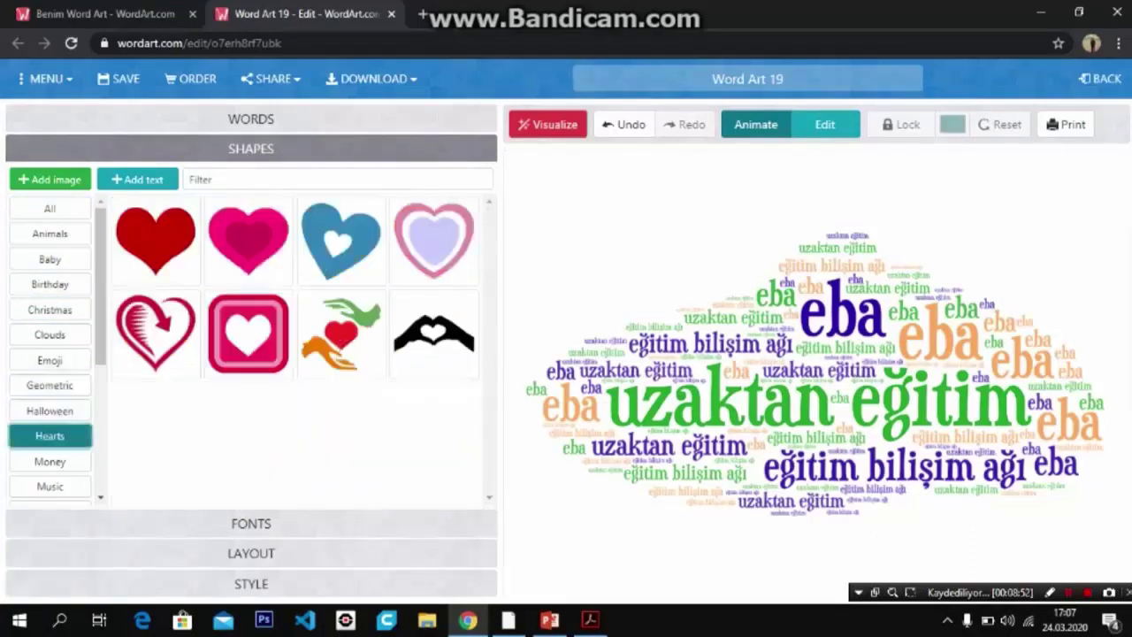
left_click(50, 460)
left_click(49, 486)
left_click(50, 411)
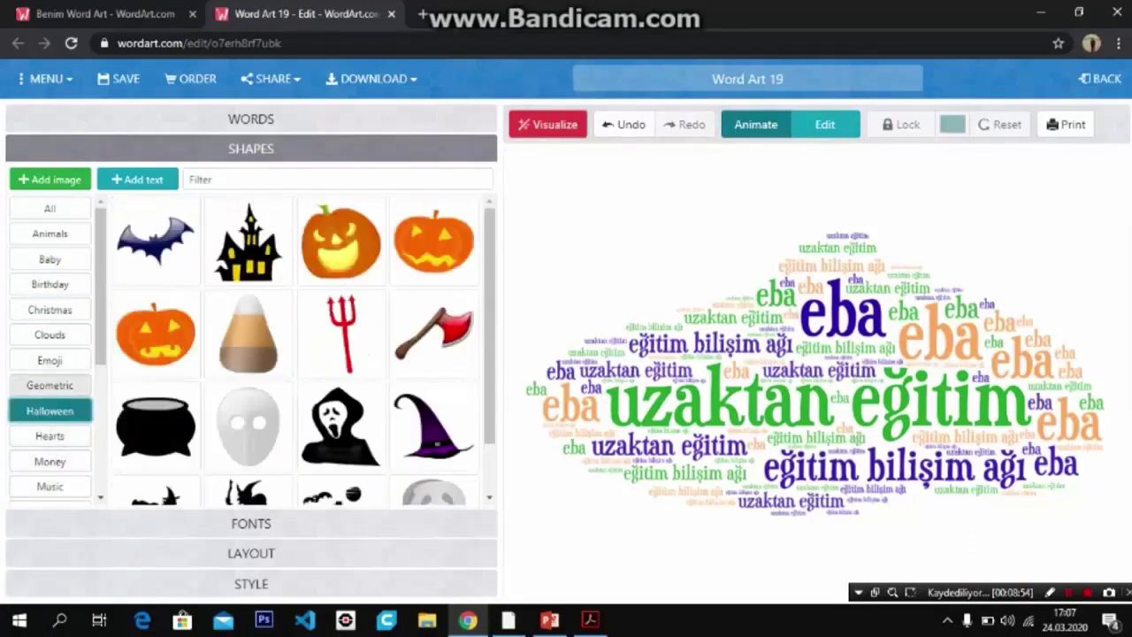
scroll(49, 354, "down", 3)
scroll(50, 354, "up", 3)
left_click(49, 260)
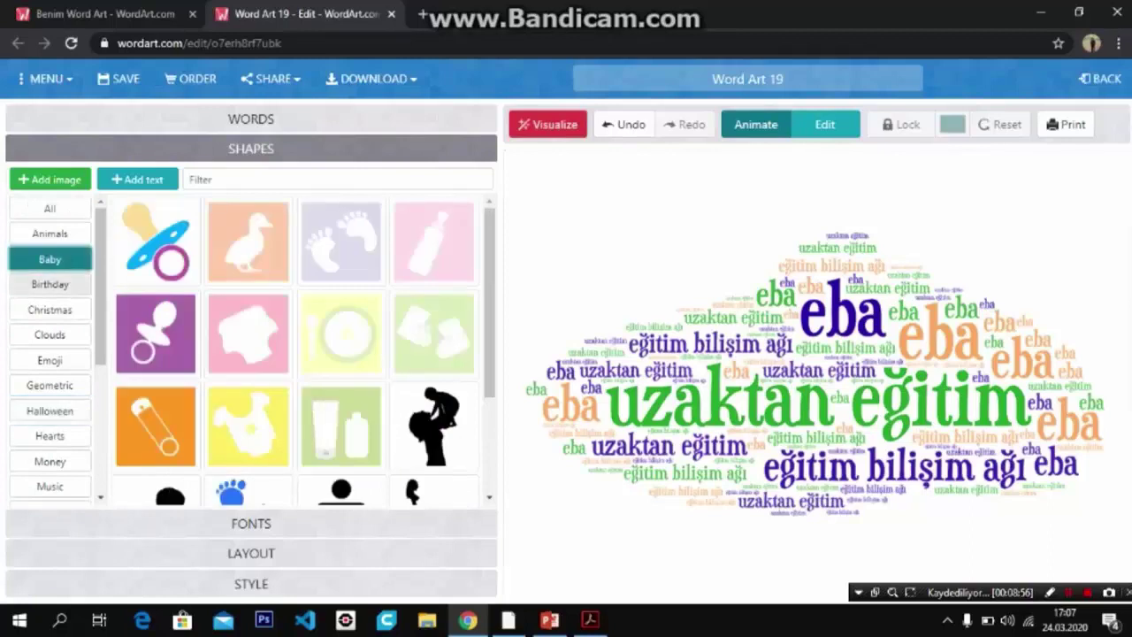
left_click(50, 234)
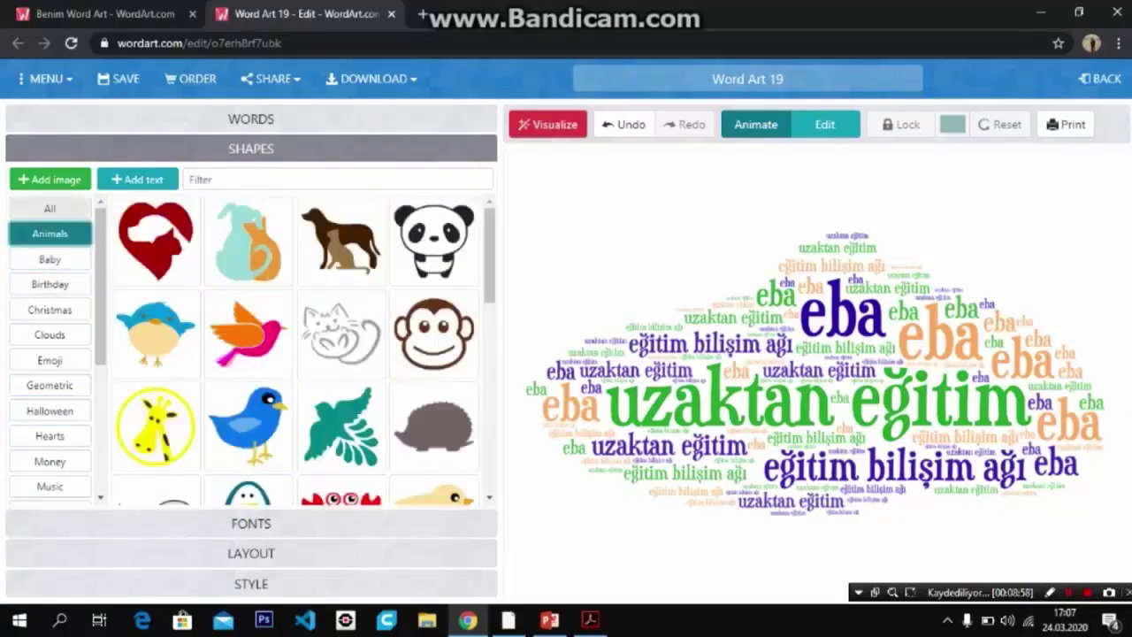
- Choose the solid red heart from all shapes and visualize the word cloud in it
left_click(50, 208)
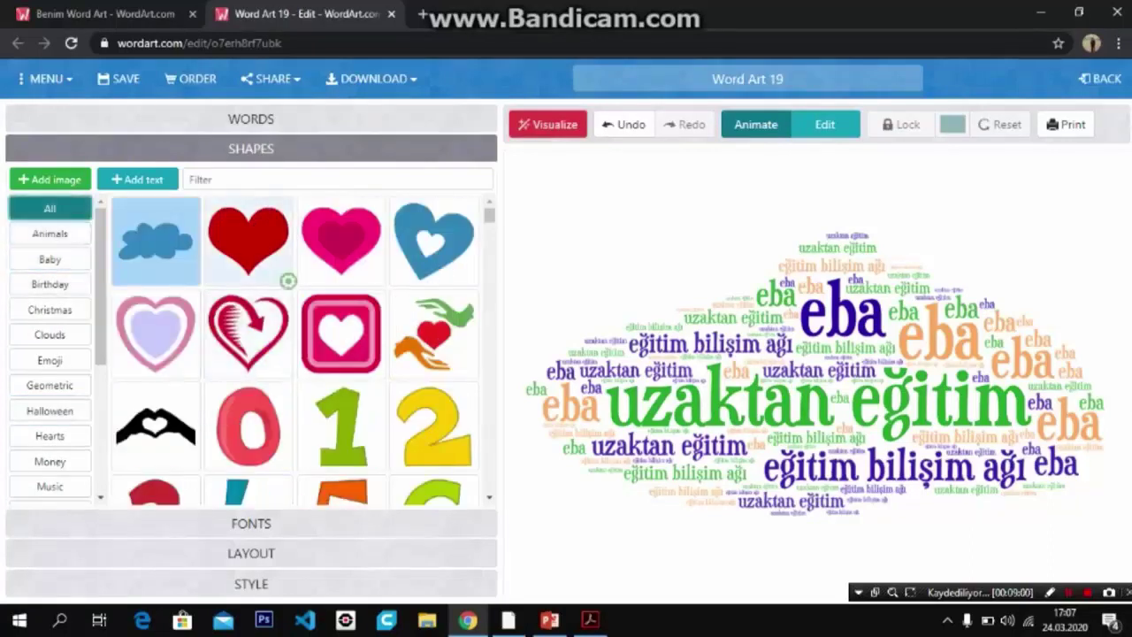
left_click(288, 280)
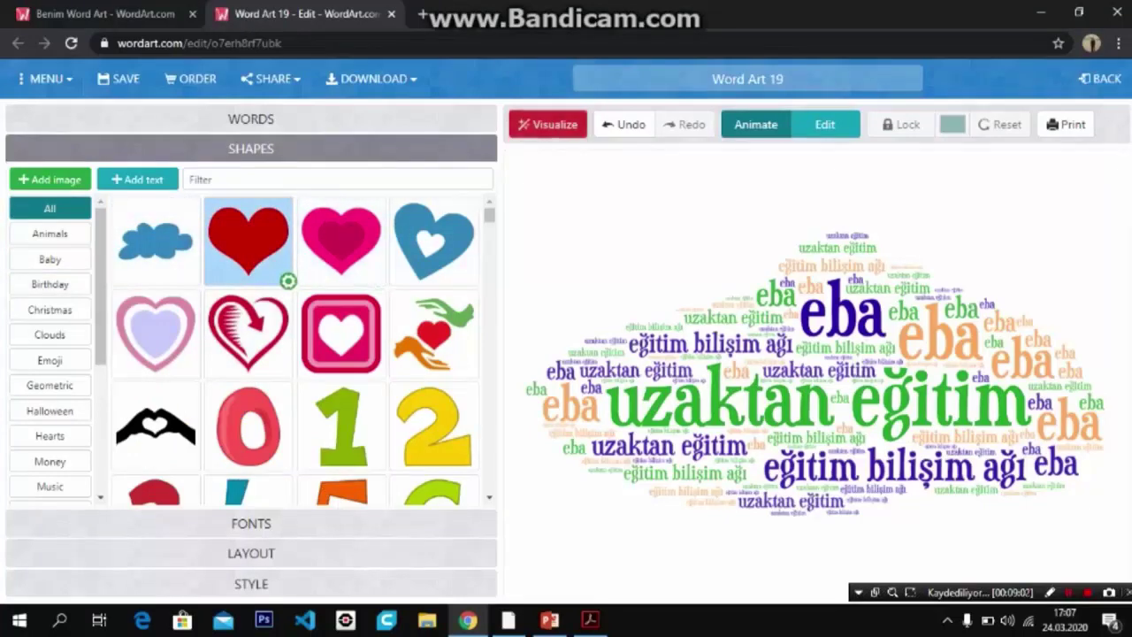
left_click(548, 124)
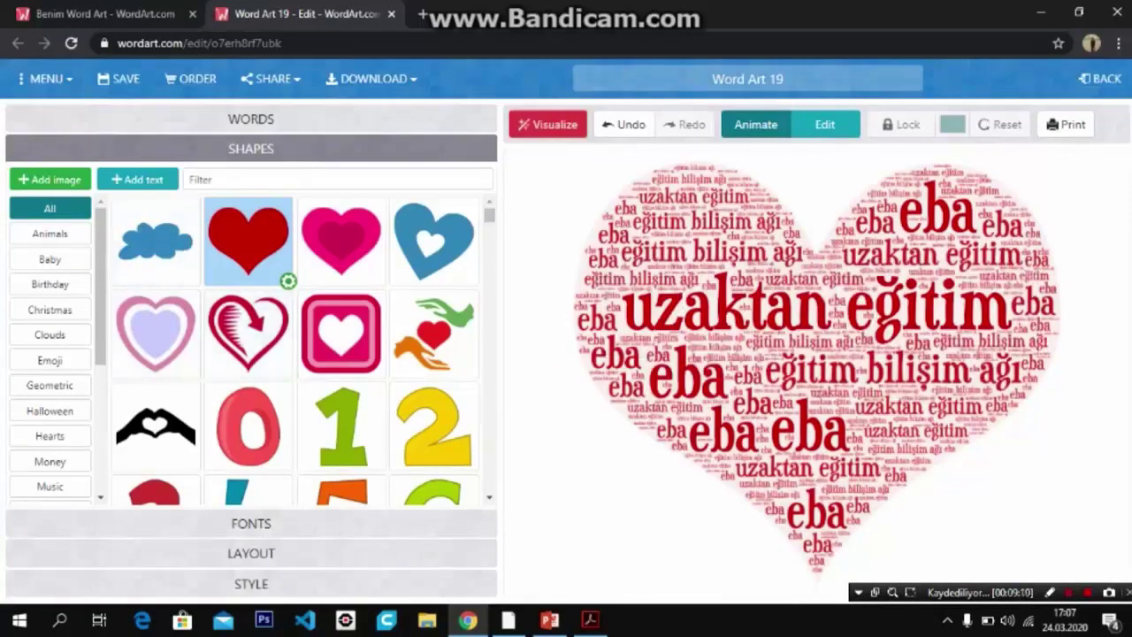
- Visualize the word cloud with all words in uppercase, and again with all words in lowercase
left_click(251, 118)
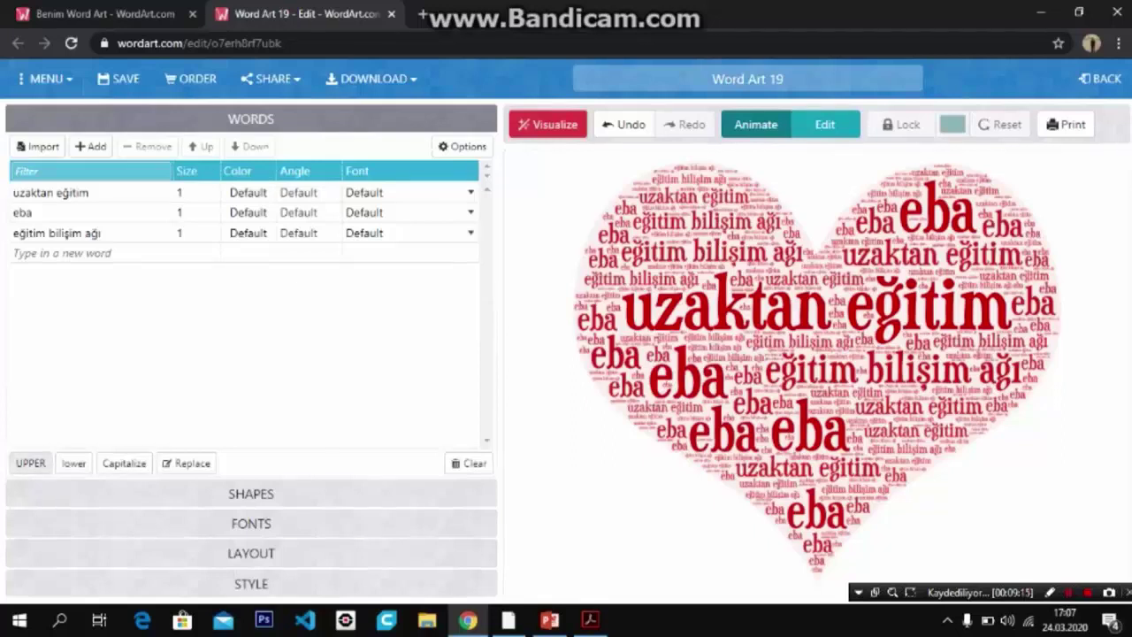
left_click(31, 463)
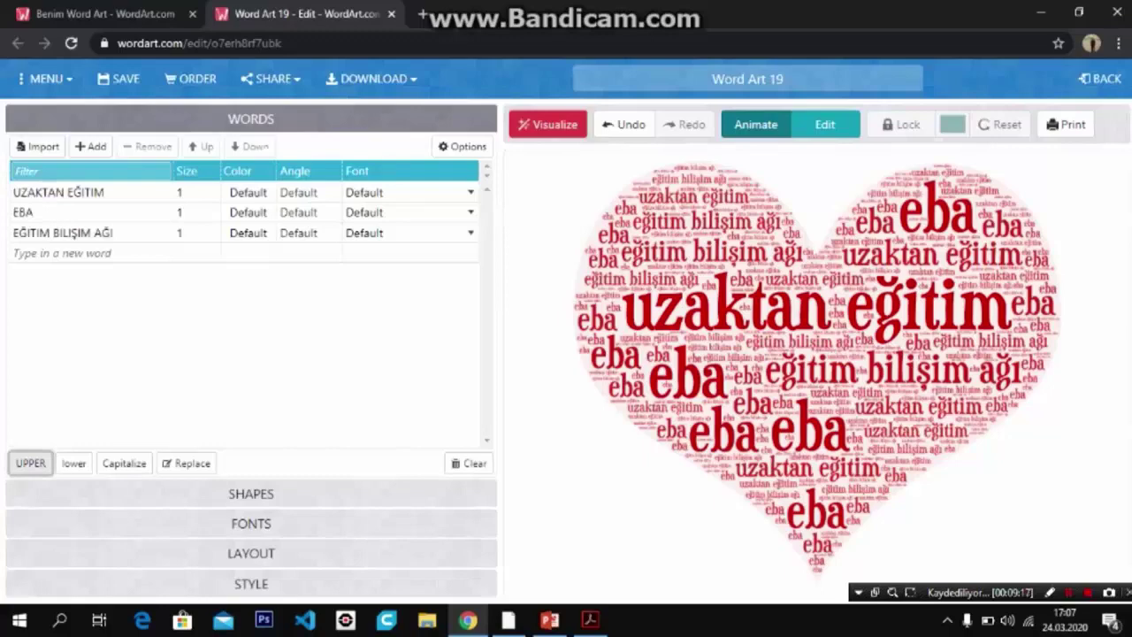
left_click(548, 124)
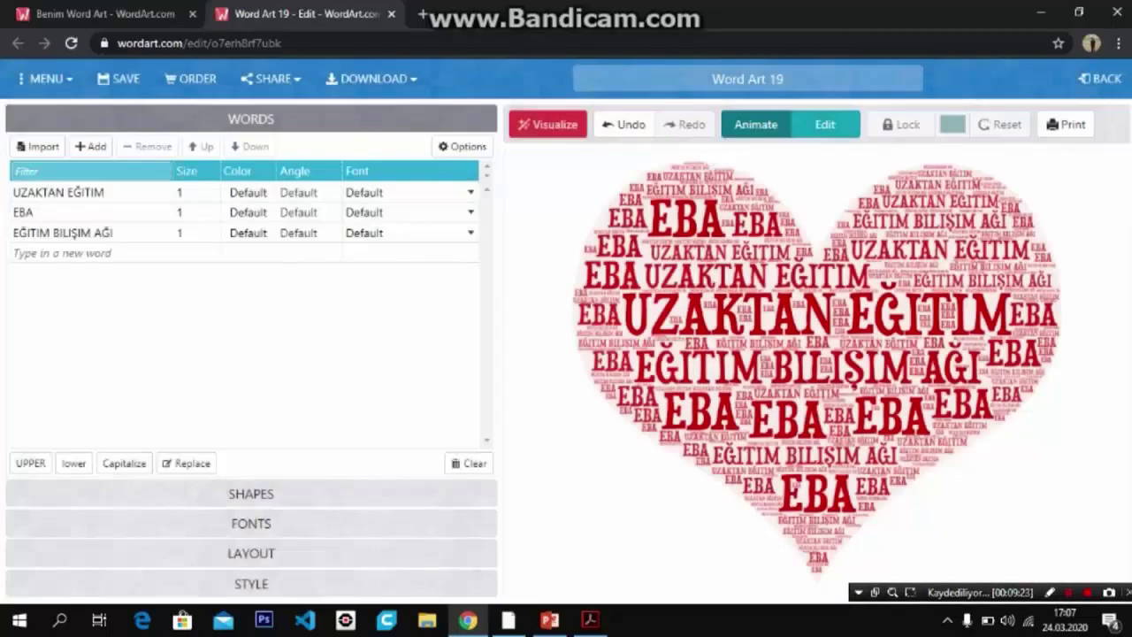
left_click(73, 463)
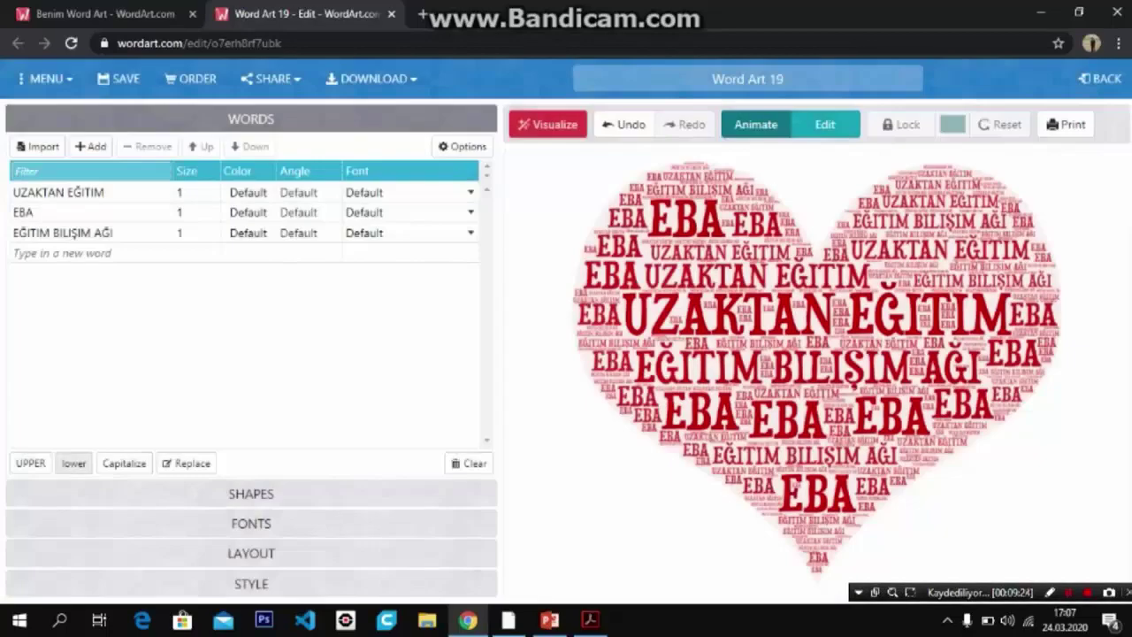
left_click(547, 124)
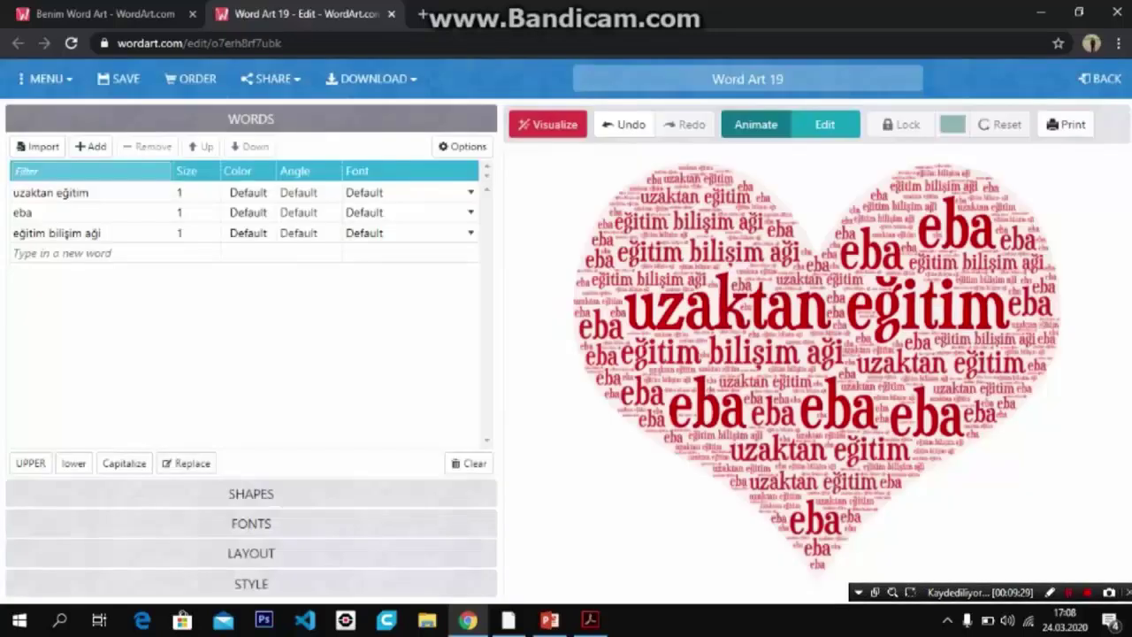
- Capitalize the first letter of every word in the list and visualize the word cloud again
left_click(124, 463)
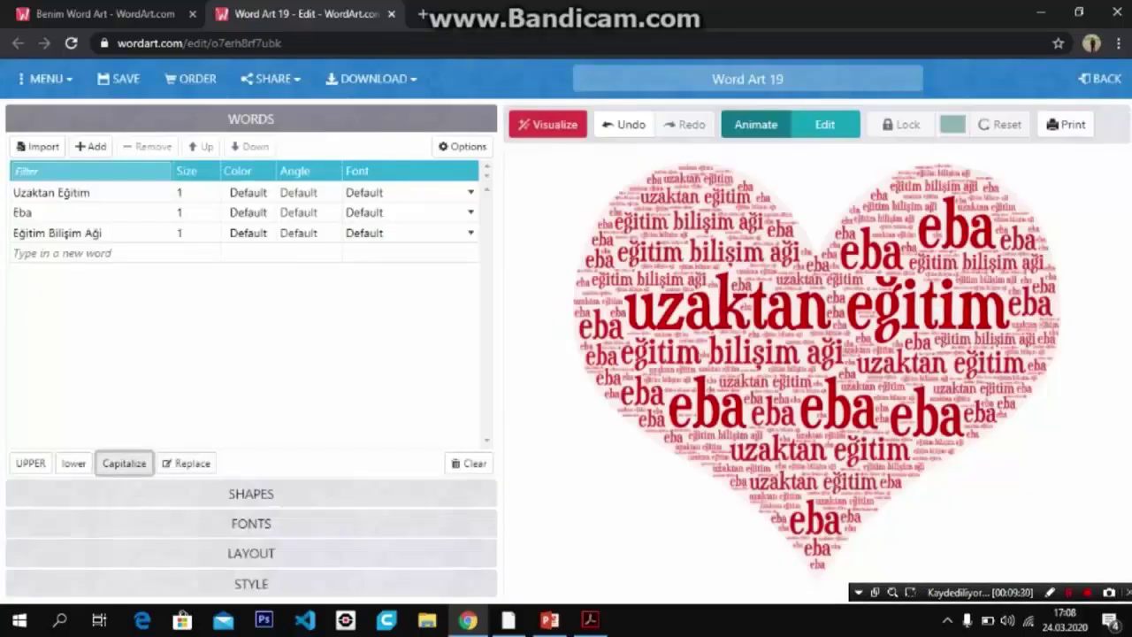
left_click(548, 124)
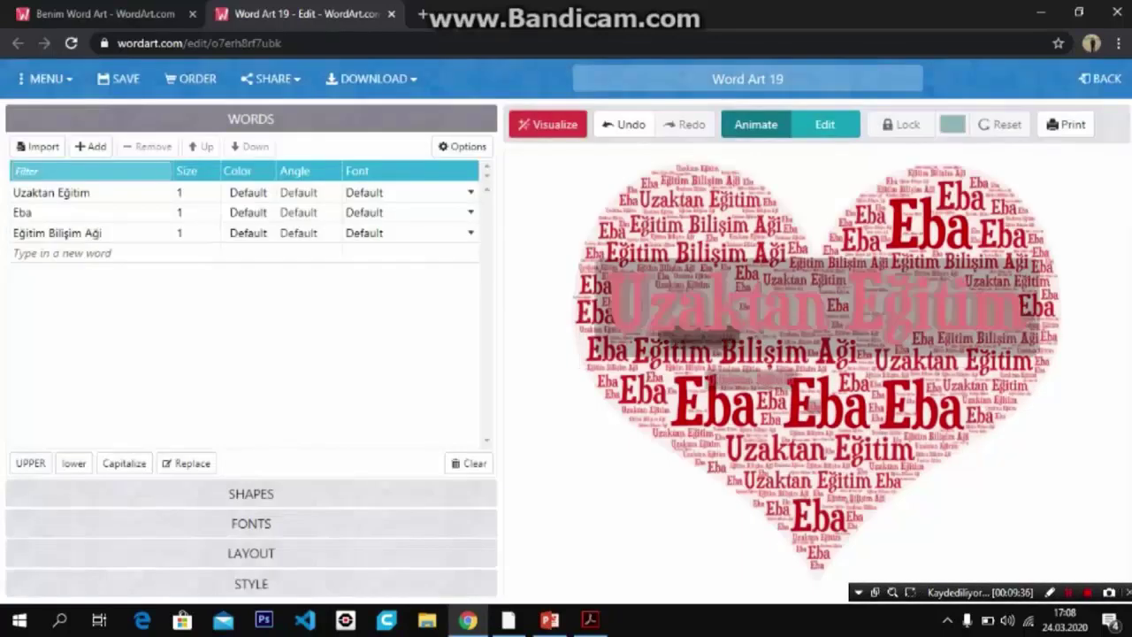
- Open the shape library again
left_click(251, 494)
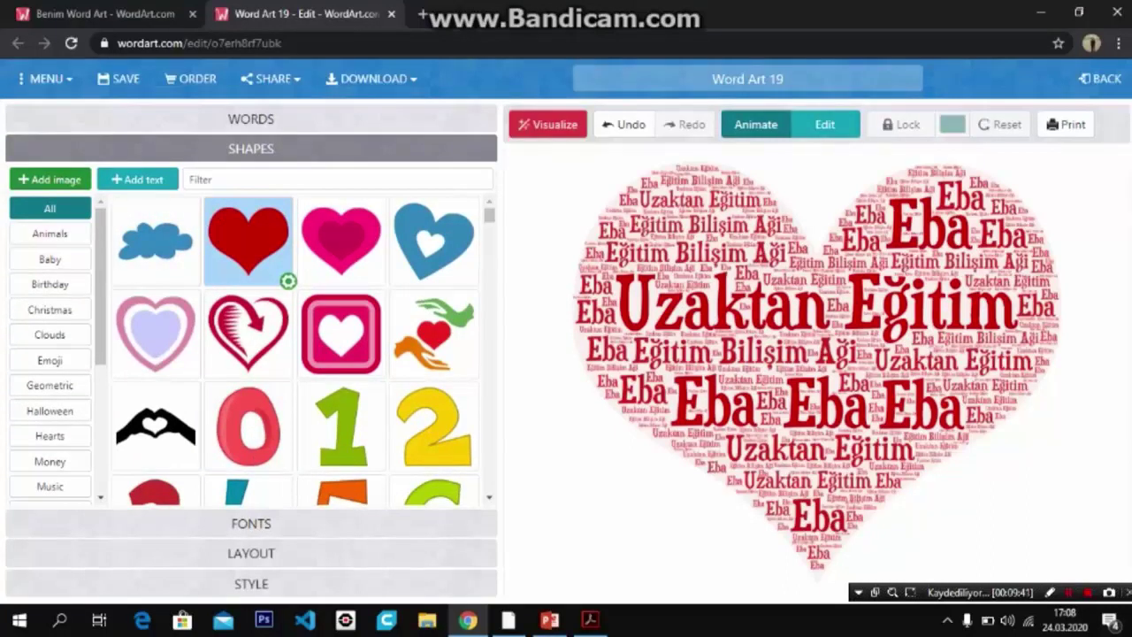
left_click(422, 14)
left_click(301, 14)
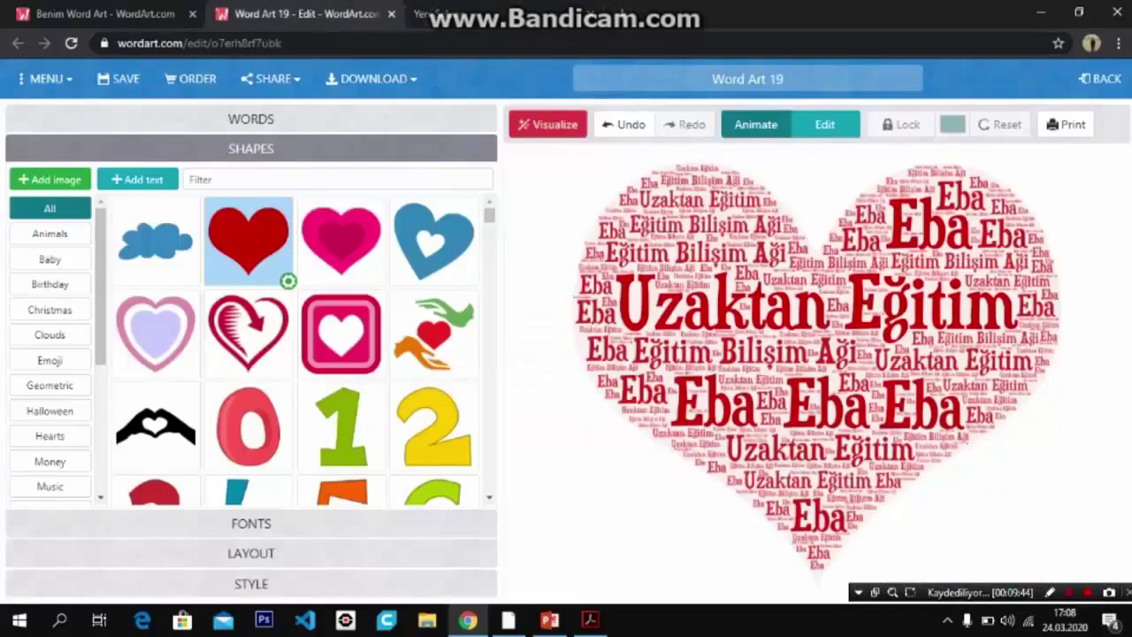
left_click(589, 14)
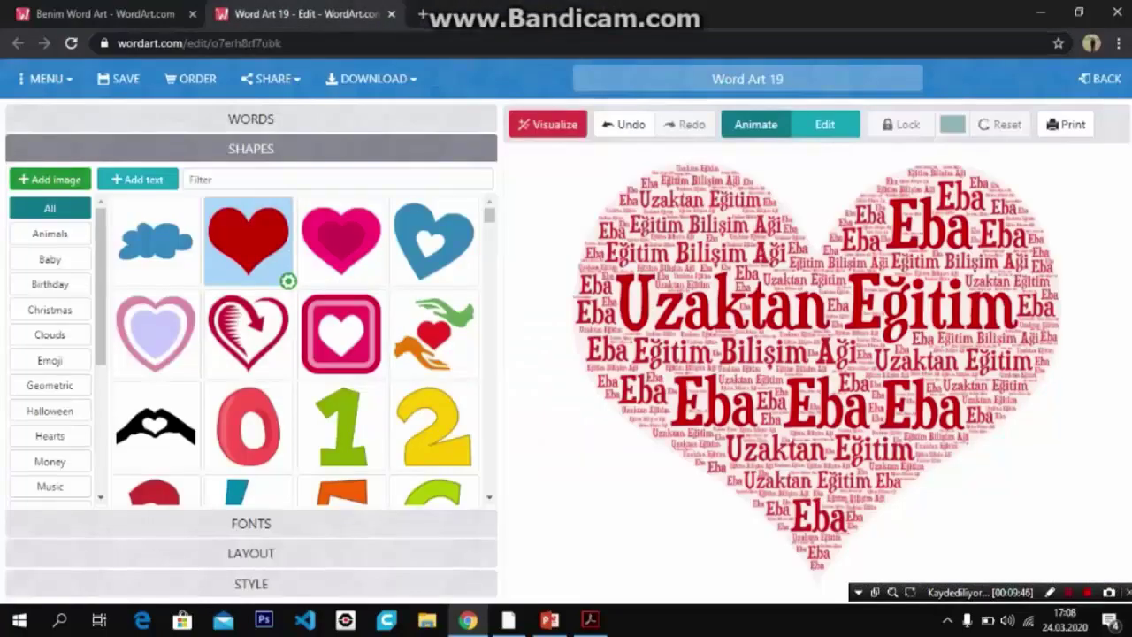
- Add the image "arka plan" from the desktop as a custom shape, accepting its default customization, and visualize the word cloud in it
left_click(50, 178)
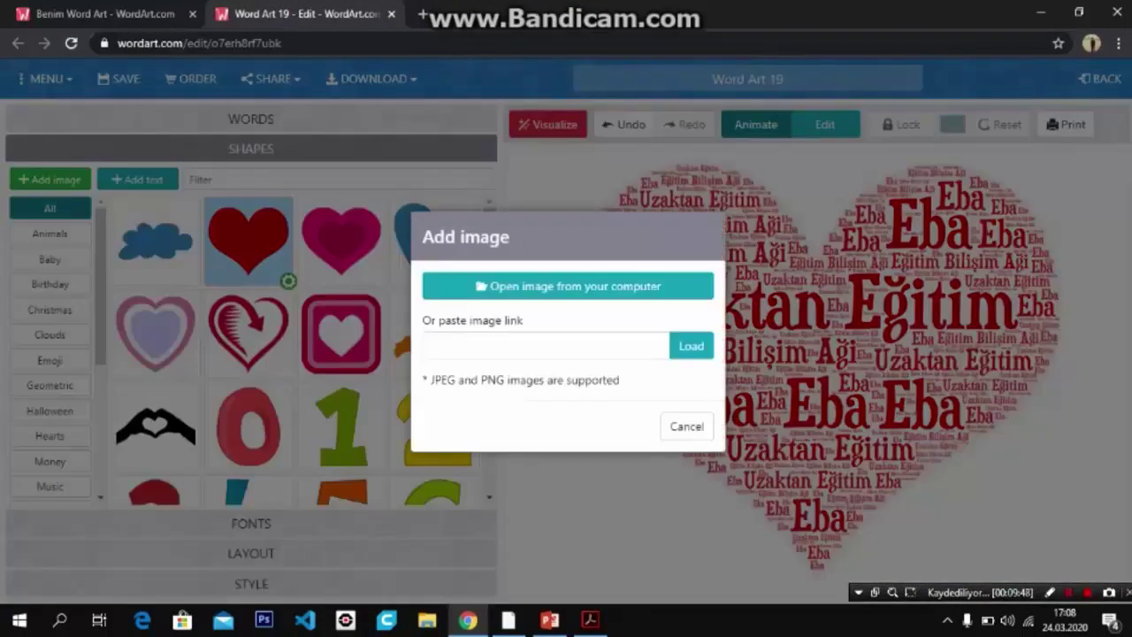
left_click(568, 285)
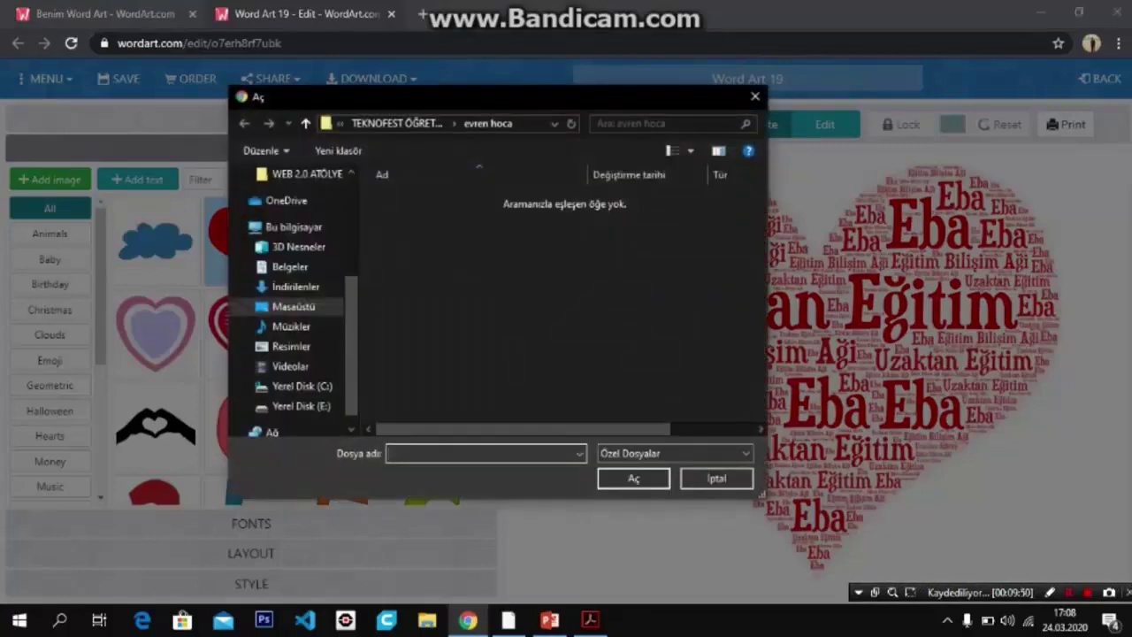
left_click(294, 306)
scroll(556, 371, "down", 1)
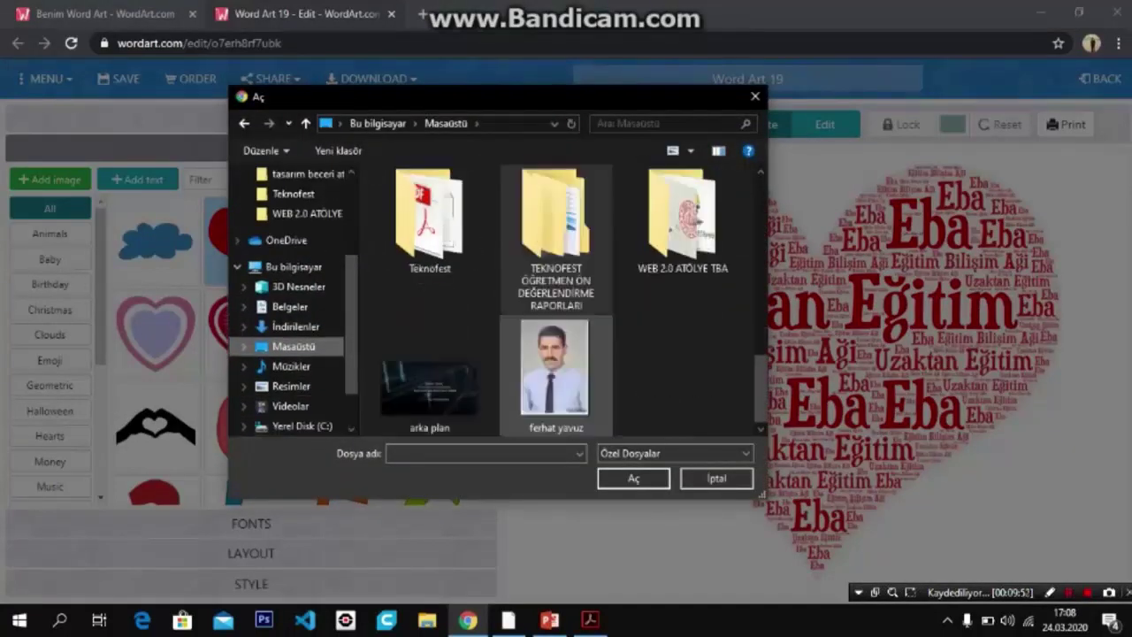
left_click(429, 389)
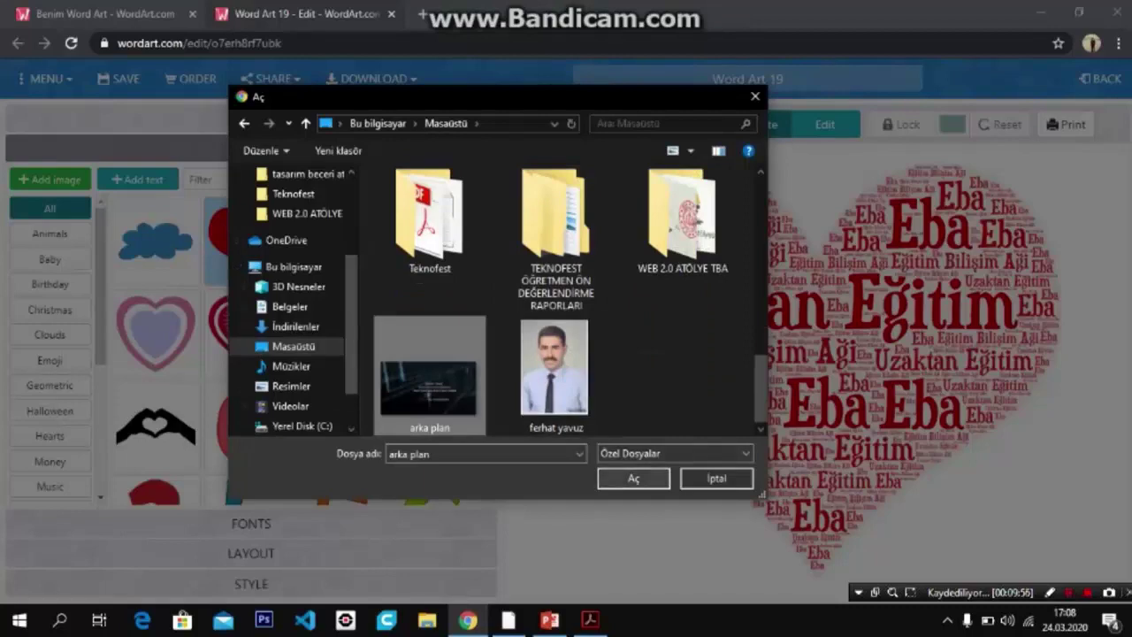
left_click(634, 477)
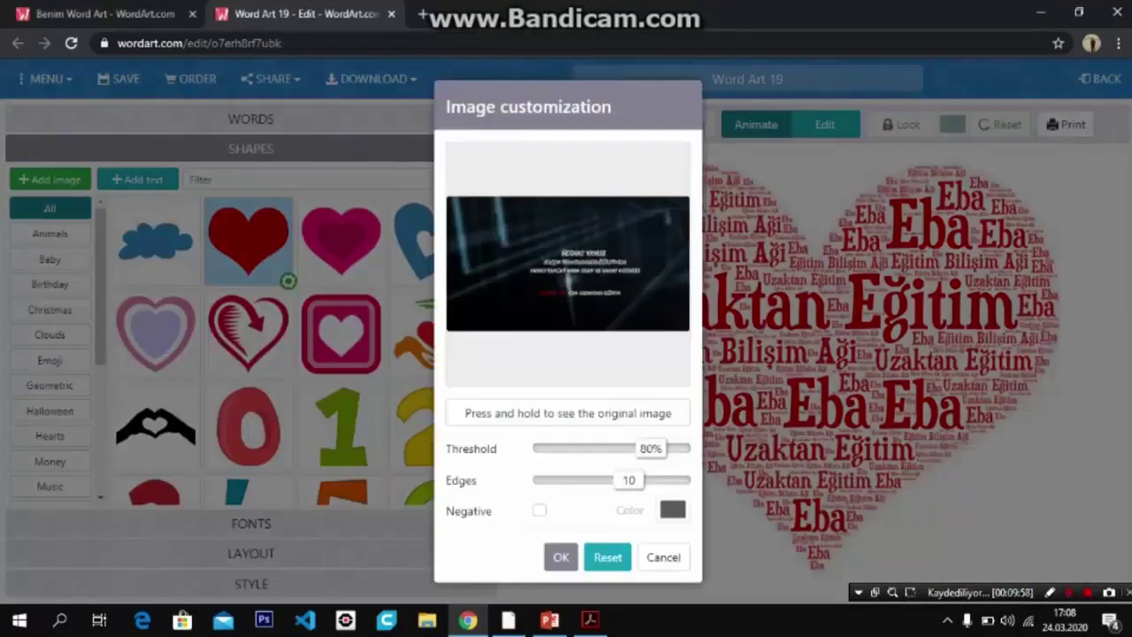
left_click(561, 558)
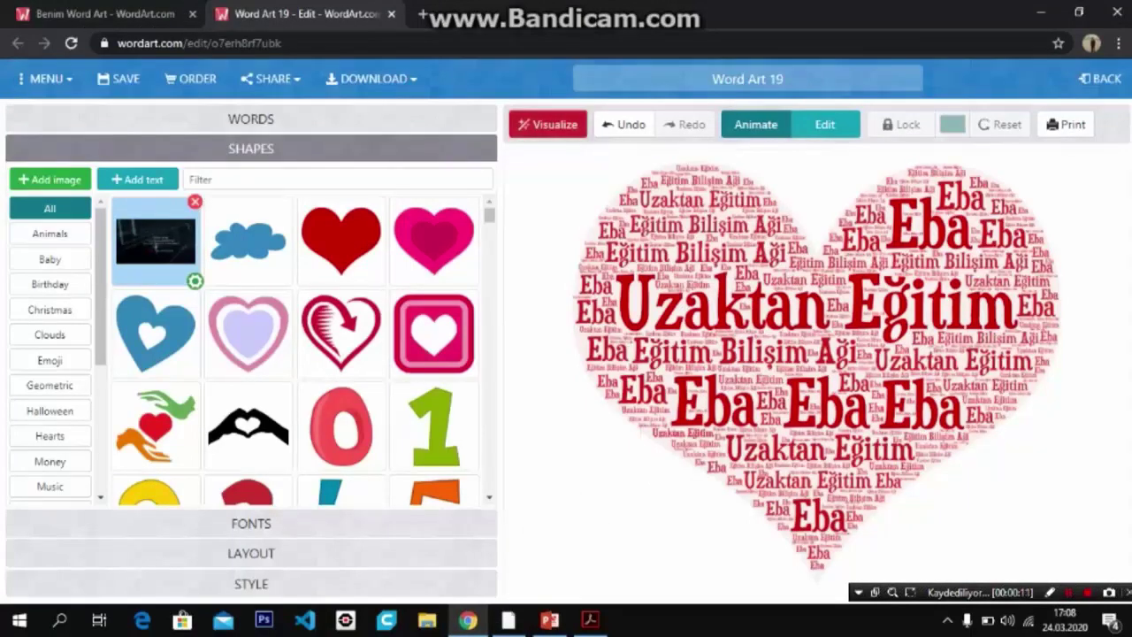
left_click(547, 124)
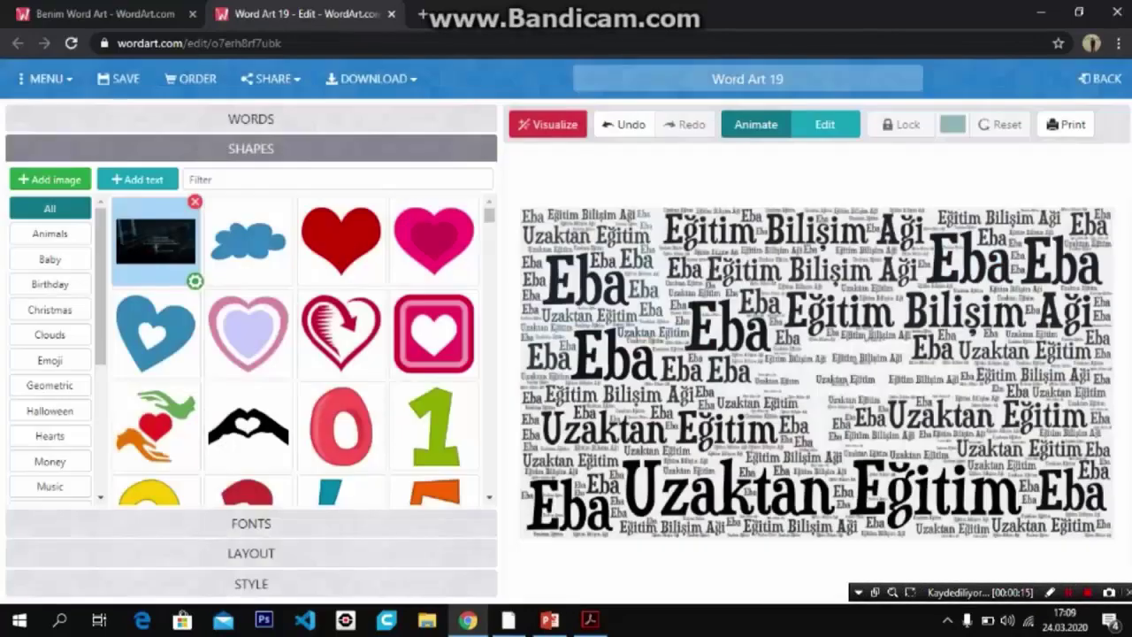
- Set the background image visibility of the word cloud to 61%
scroll(297, 349, "down", 3)
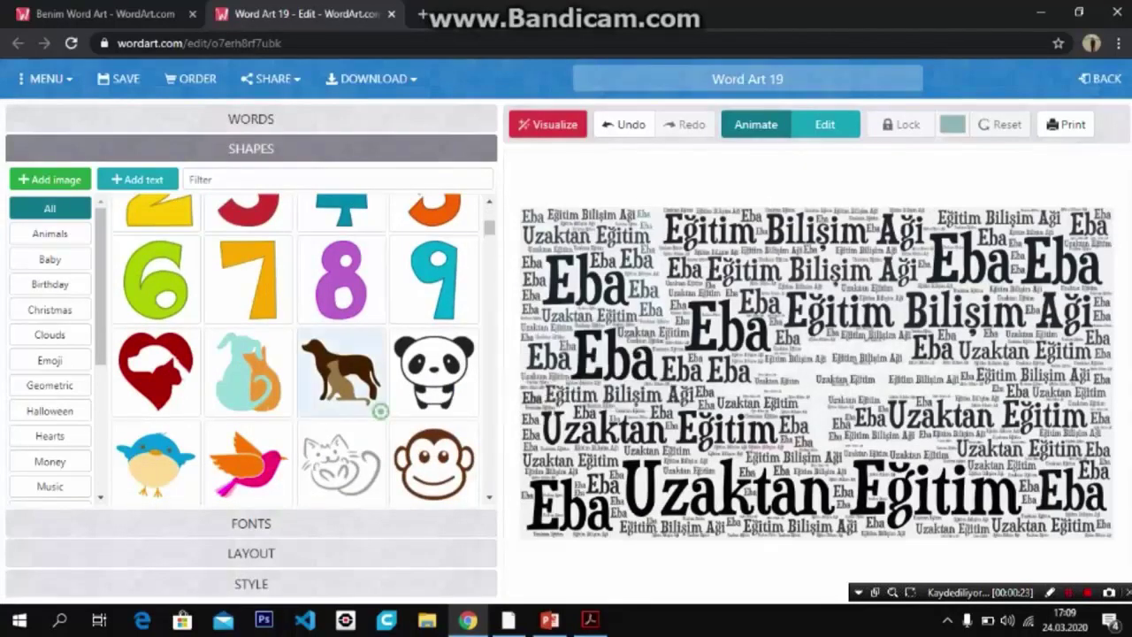
scroll(380, 410, "down", 3)
left_click(251, 583)
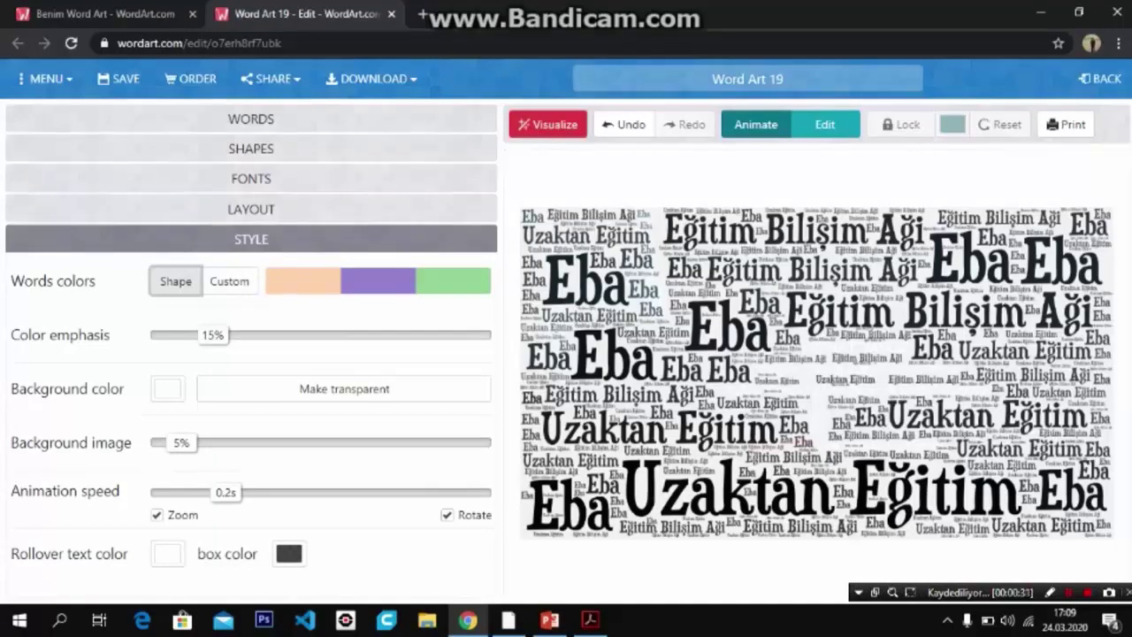
left_click_drag(181, 443, 203, 443)
left_click_drag(222, 443, 421, 442)
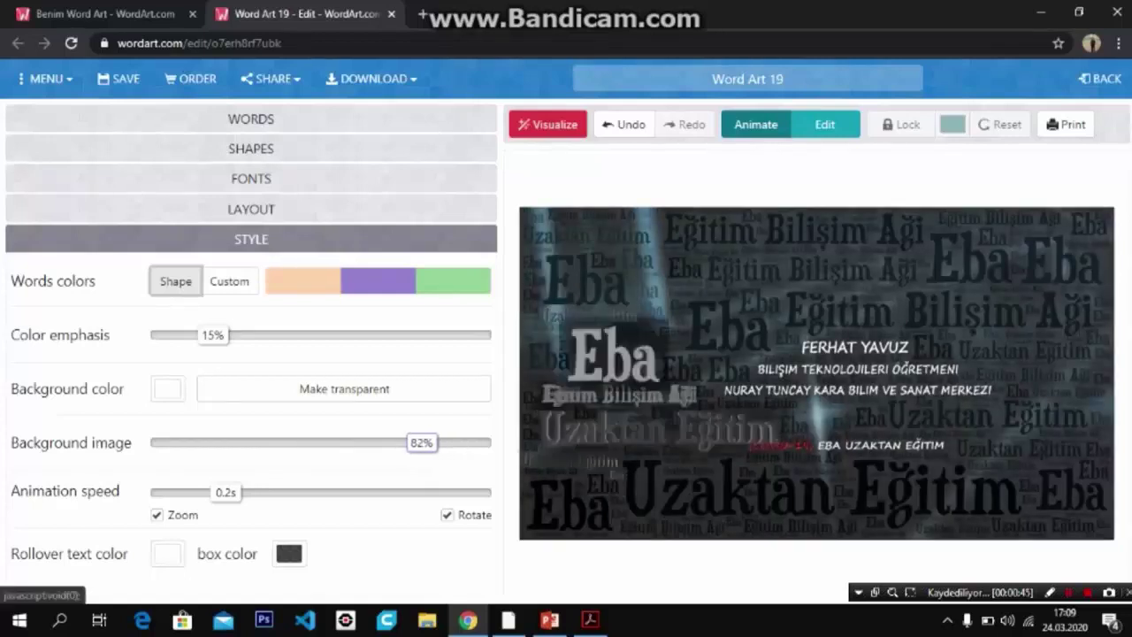
left_click_drag(421, 442, 356, 443)
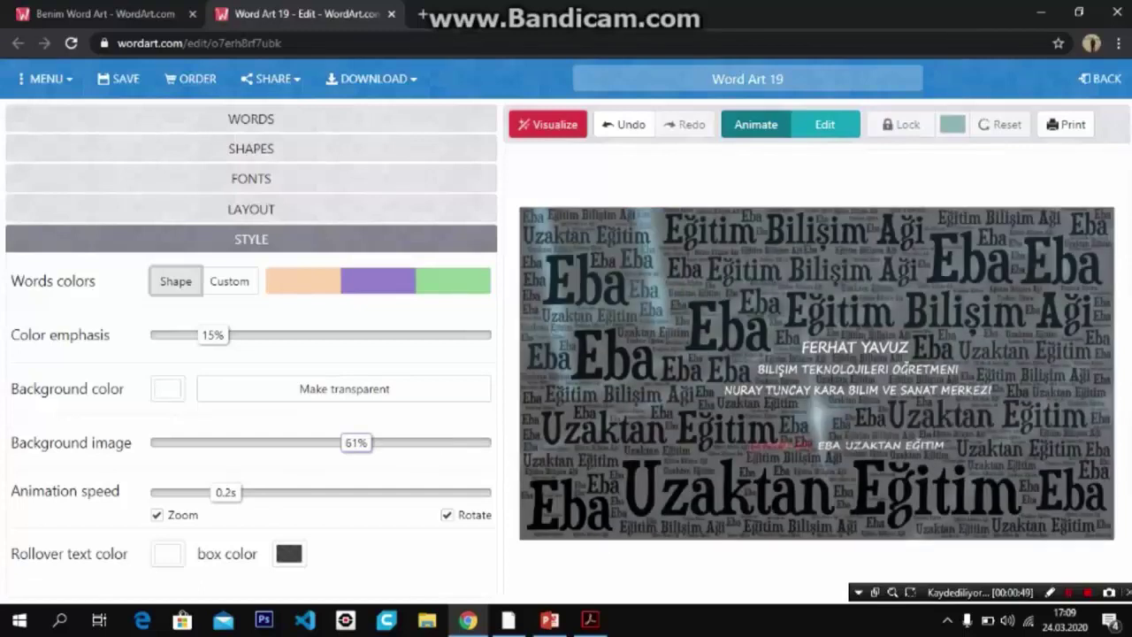
- Apply the Random layout to the words and visualize the word cloud again
left_click(251, 208)
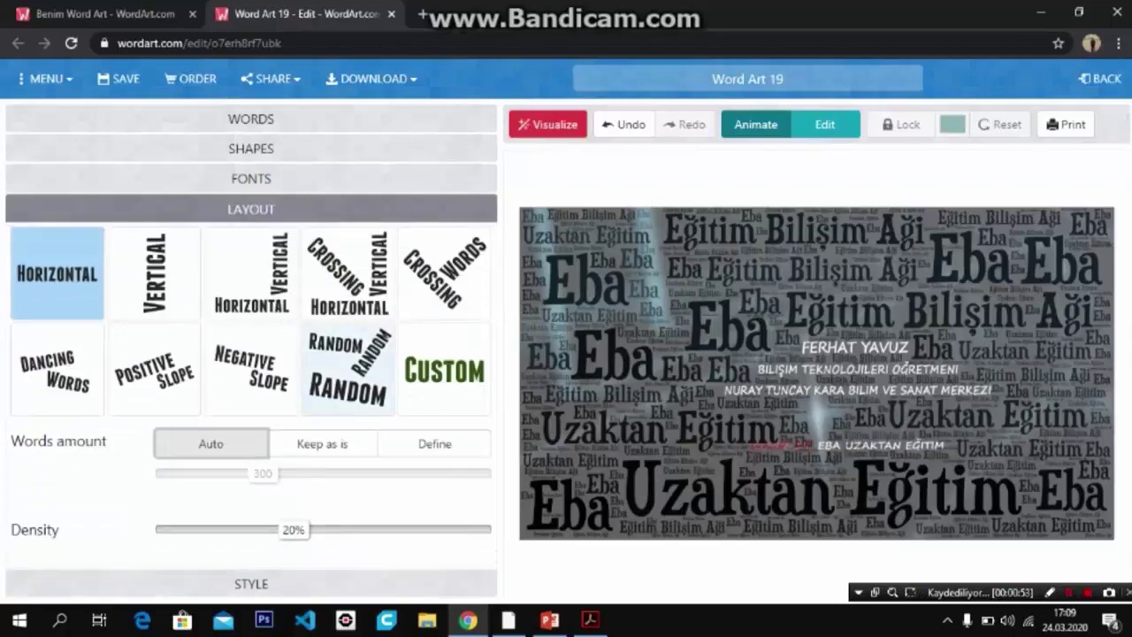
left_click(348, 369)
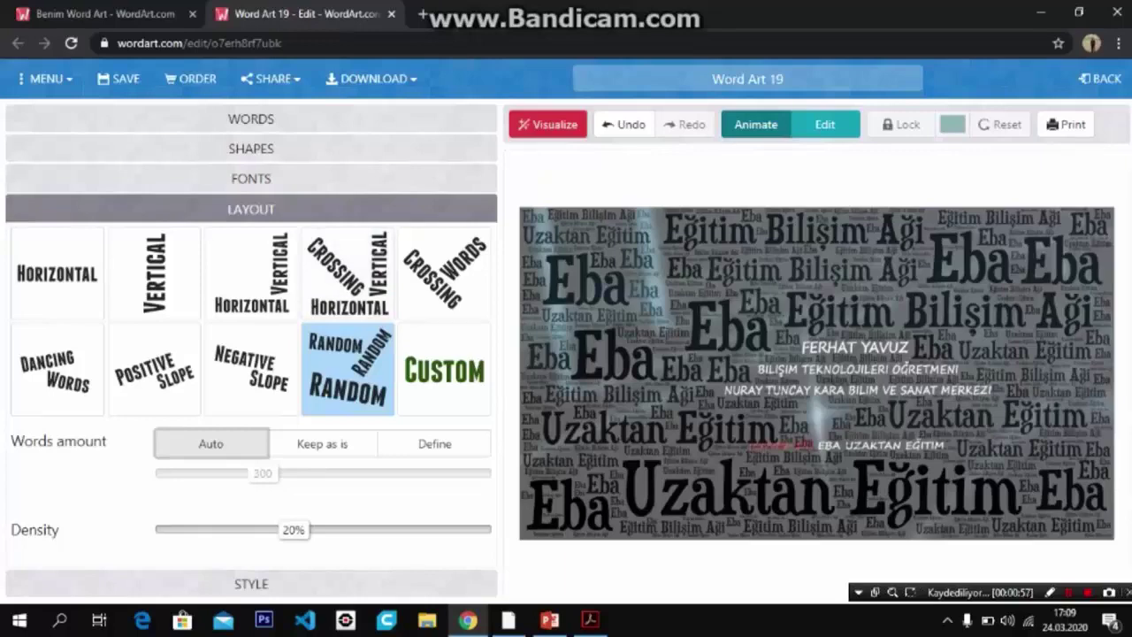
left_click(548, 124)
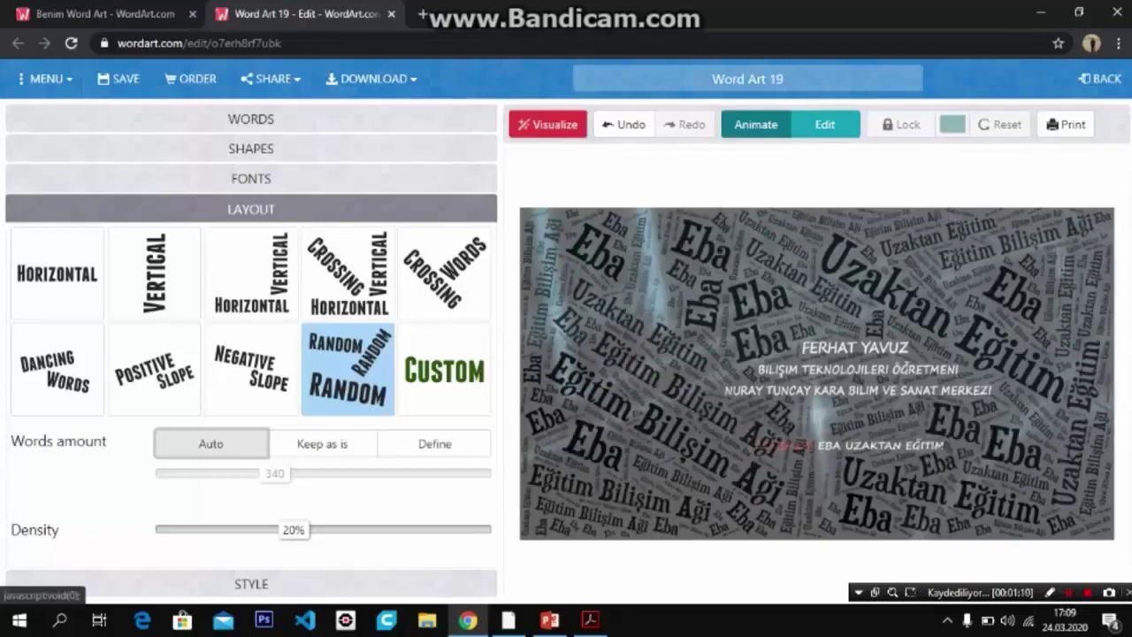
left_click(251, 177)
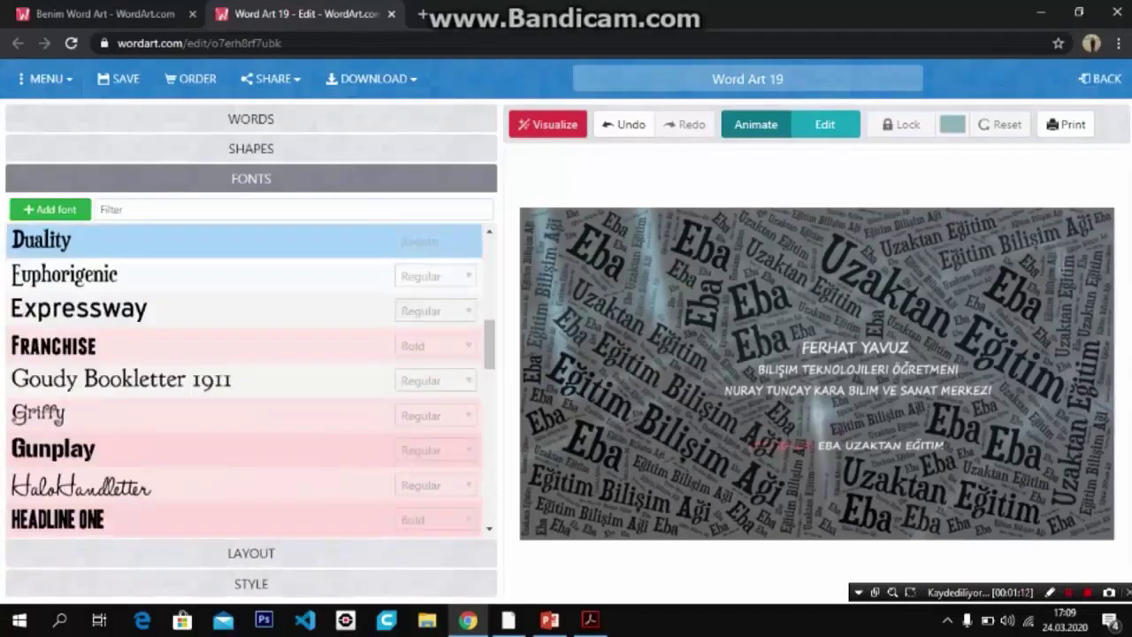
left_click(251, 148)
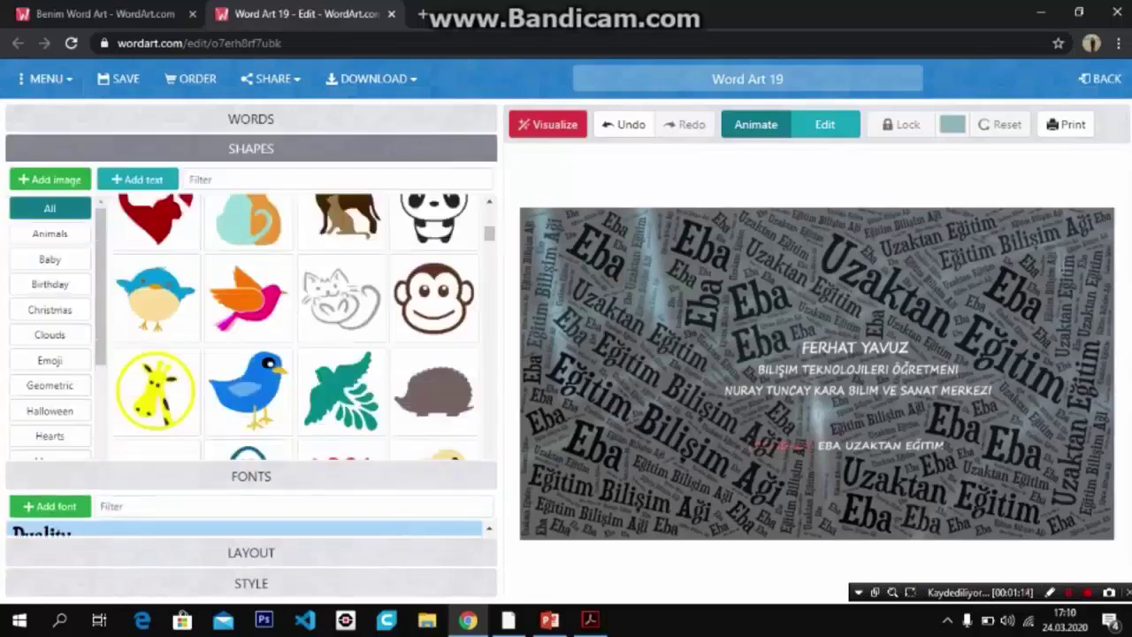
left_click(50, 233)
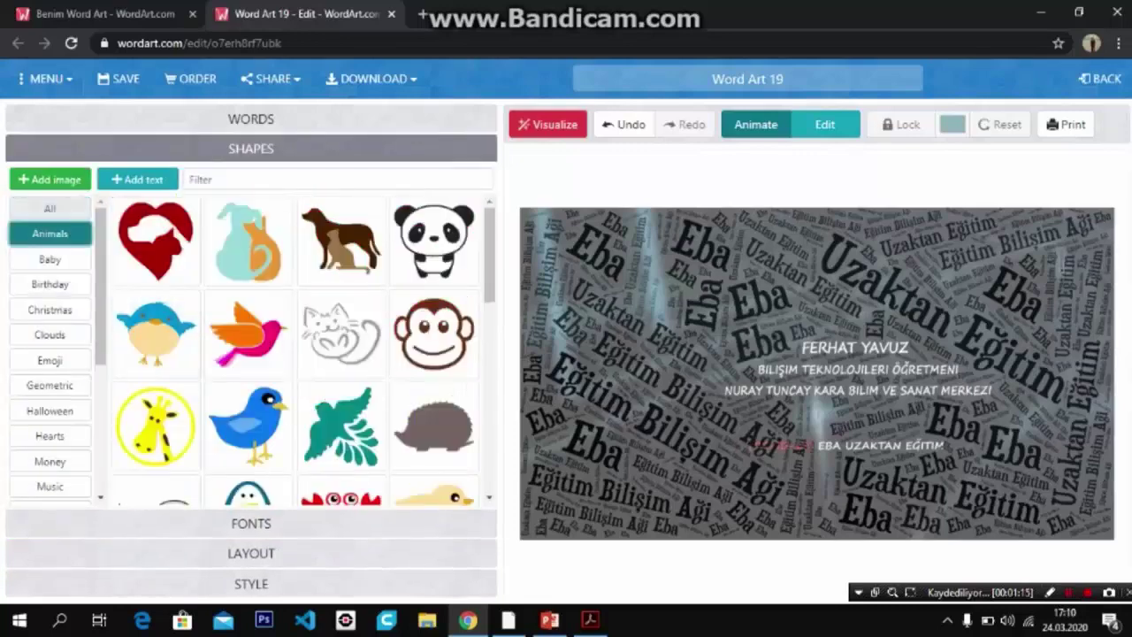
left_click(49, 208)
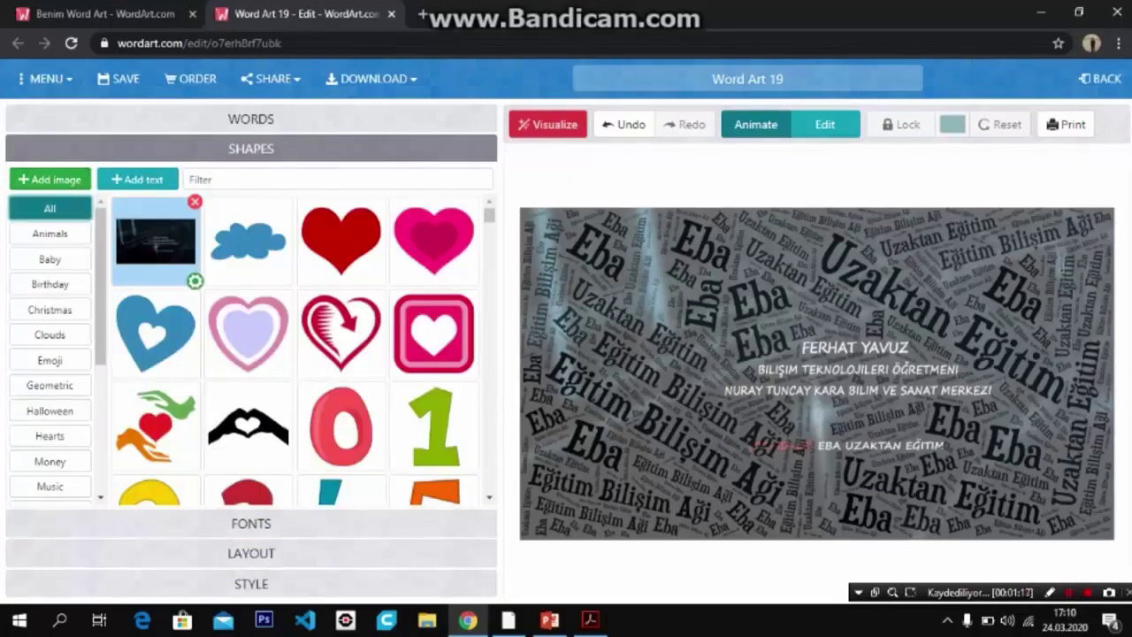
left_click(252, 119)
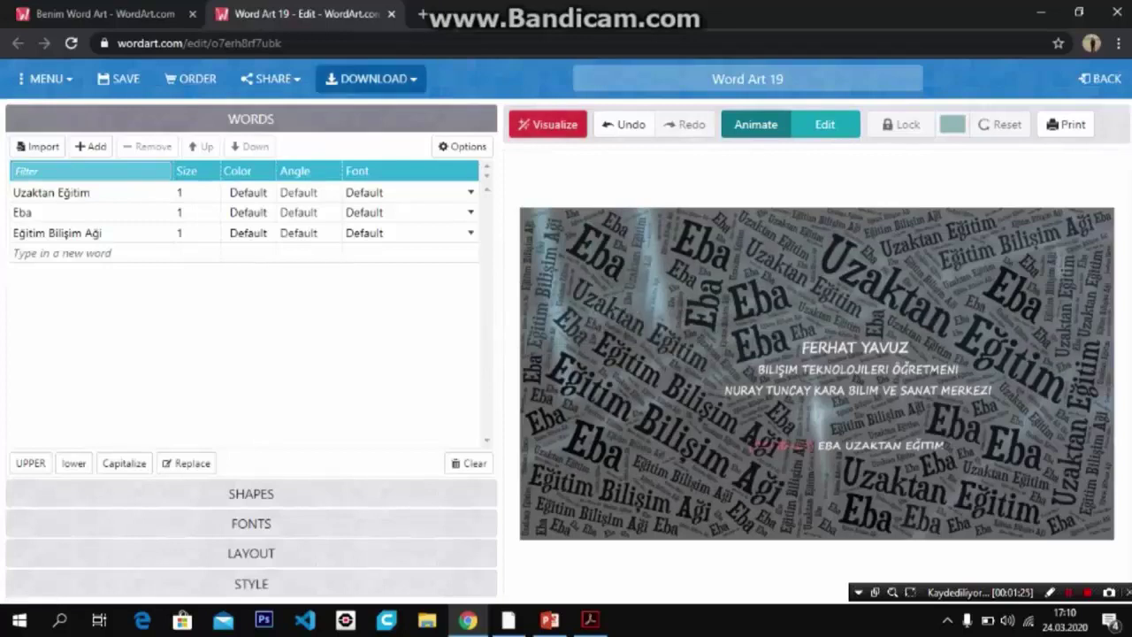
- Check the available download formats and save the word art
left_click(372, 79)
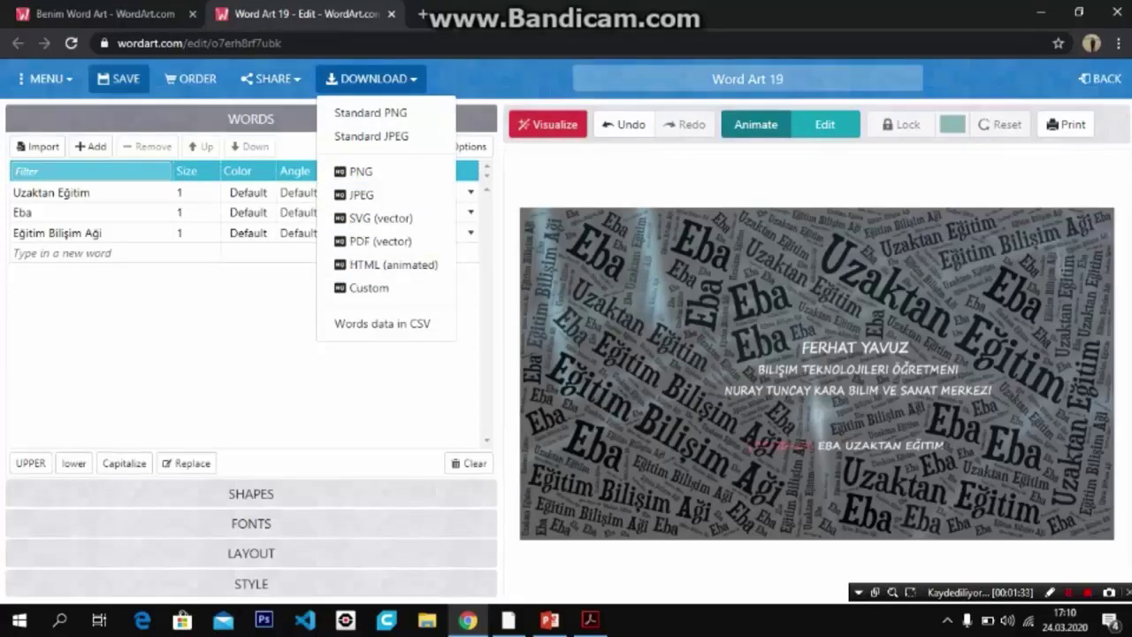
left_click(118, 78)
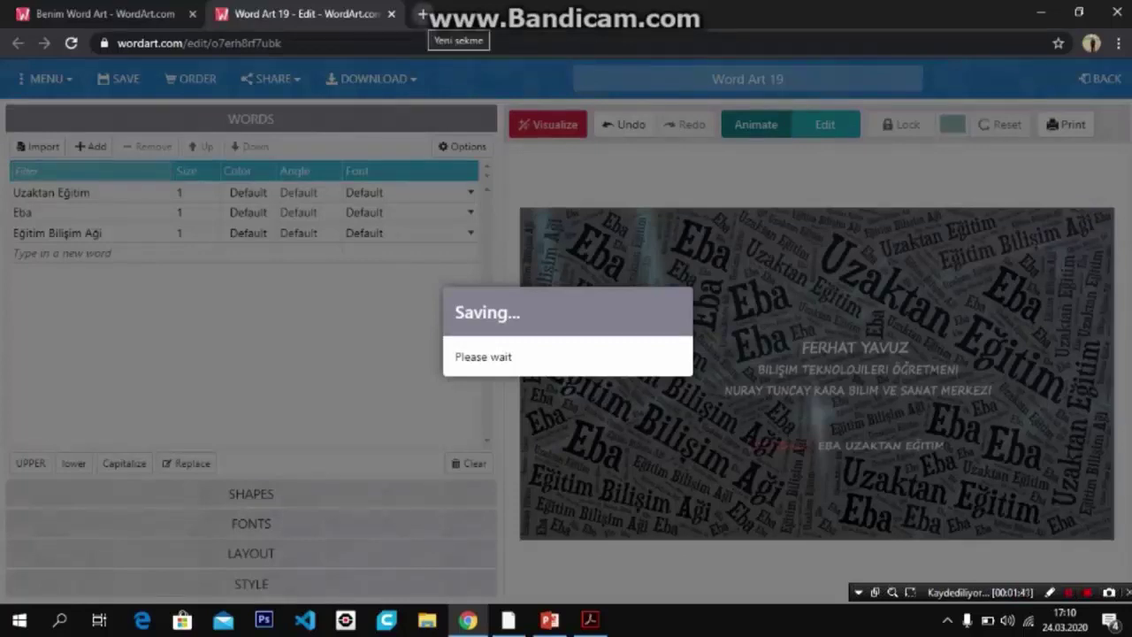
- Search for "kahoot" in a new browser tab, open the Kahoot! website and dismiss the translation popup
left_click(421, 15)
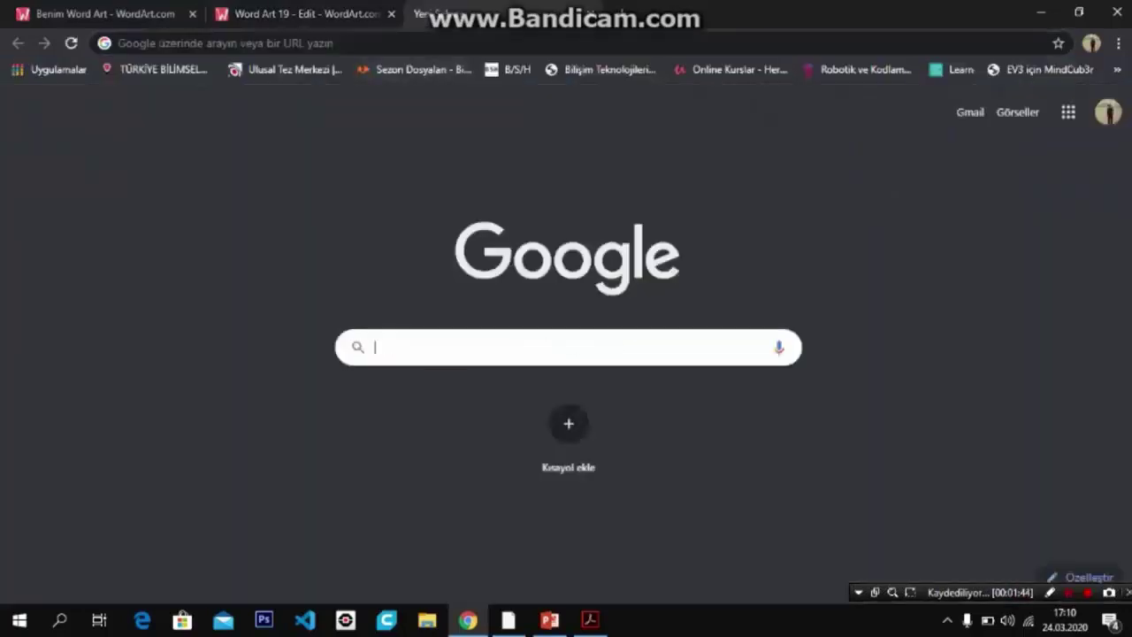
type("kahoot")
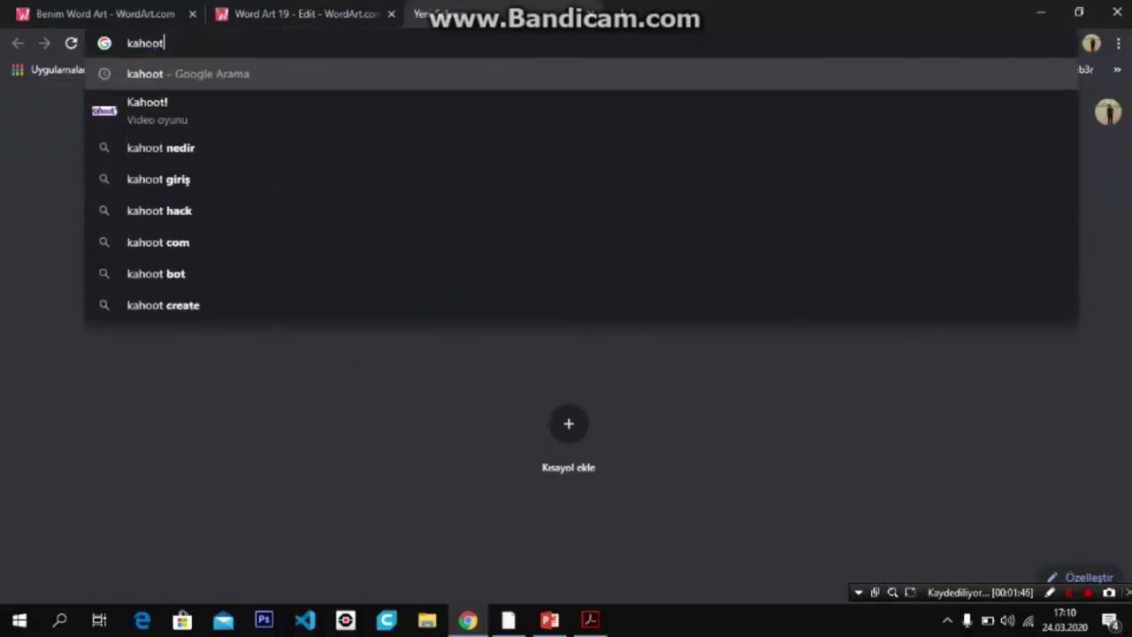
key("Return")
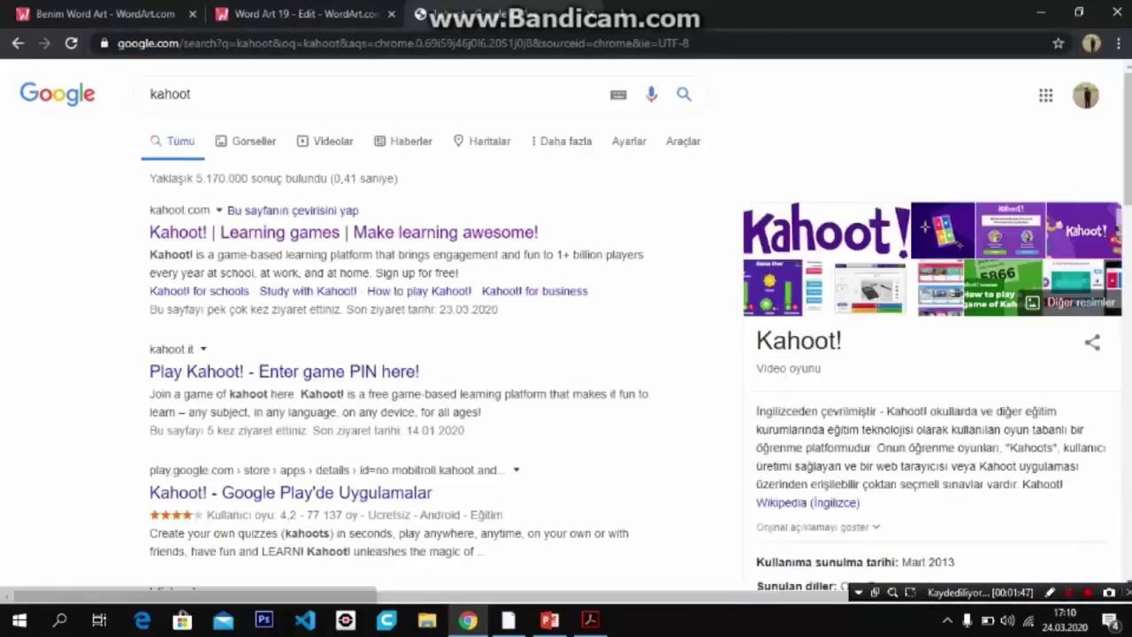
left_click(380, 234)
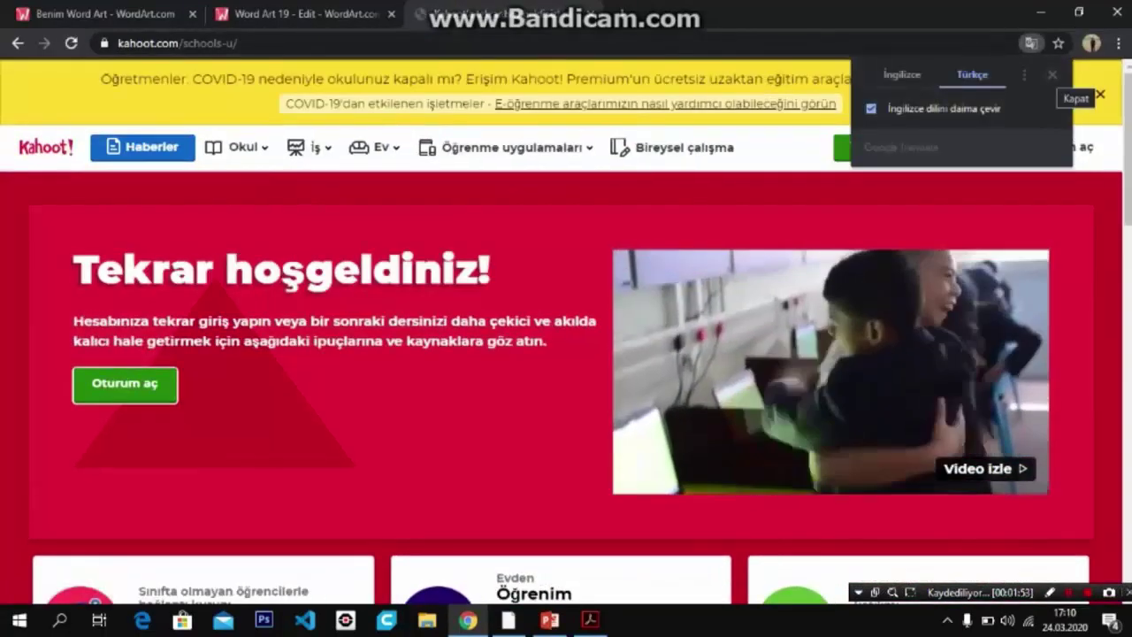
left_click(1052, 75)
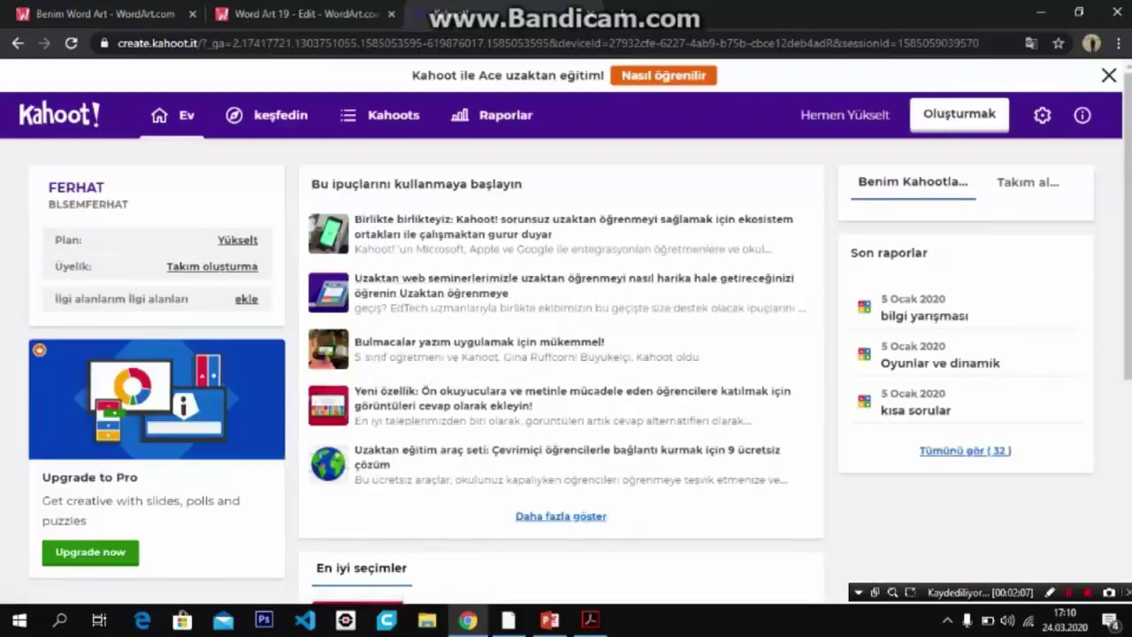
- Look over the Kahoot! home page and create a new blank kahoot
scroll(566, 283, "down", 1)
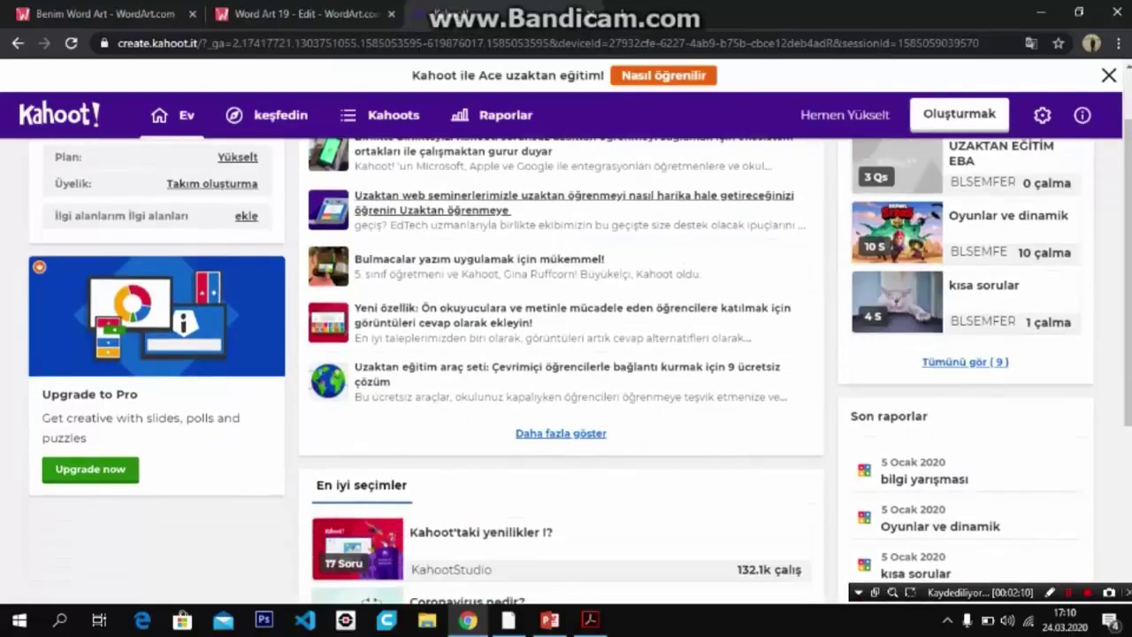
scroll(566, 354, "down", 1)
scroll(566, 354, "up", 2)
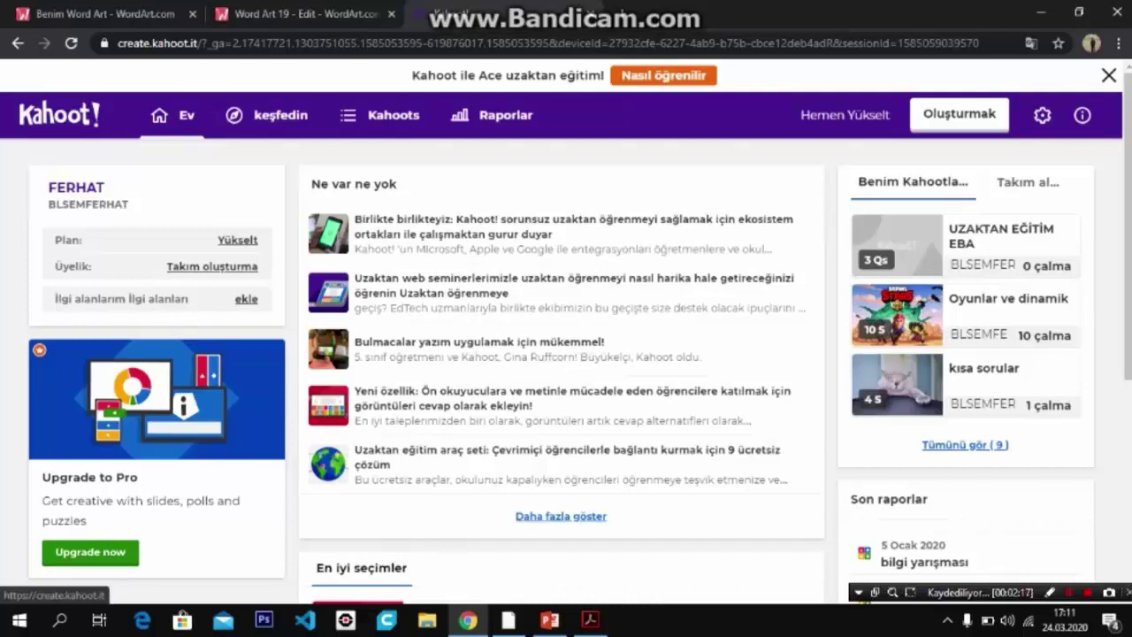
scroll(566, 354, "down", 3)
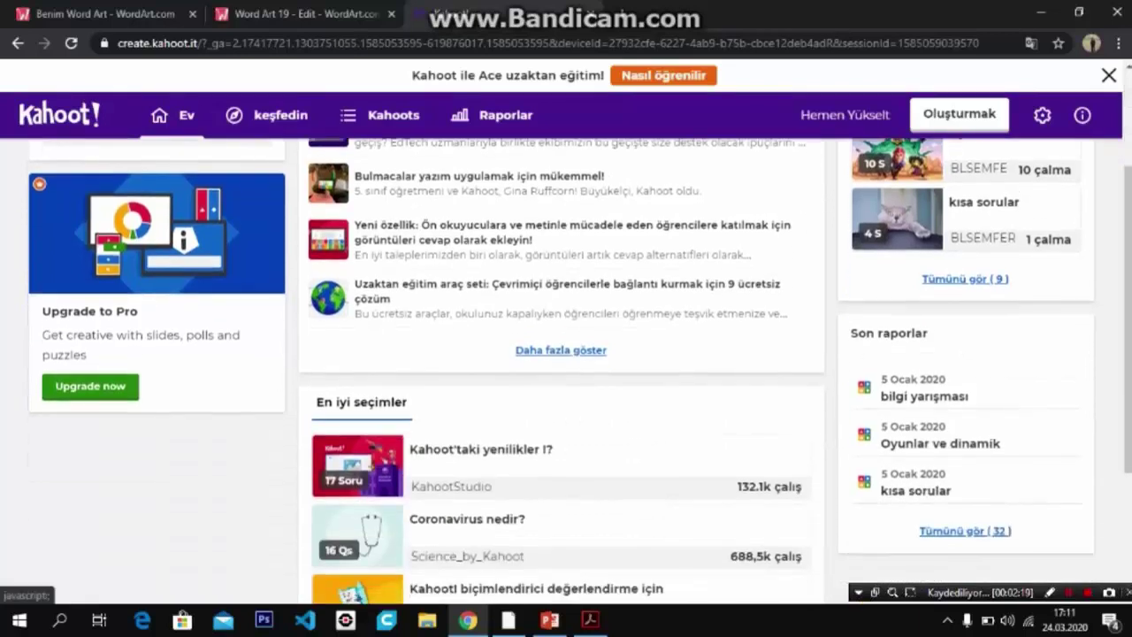
scroll(566, 353, "up", 3)
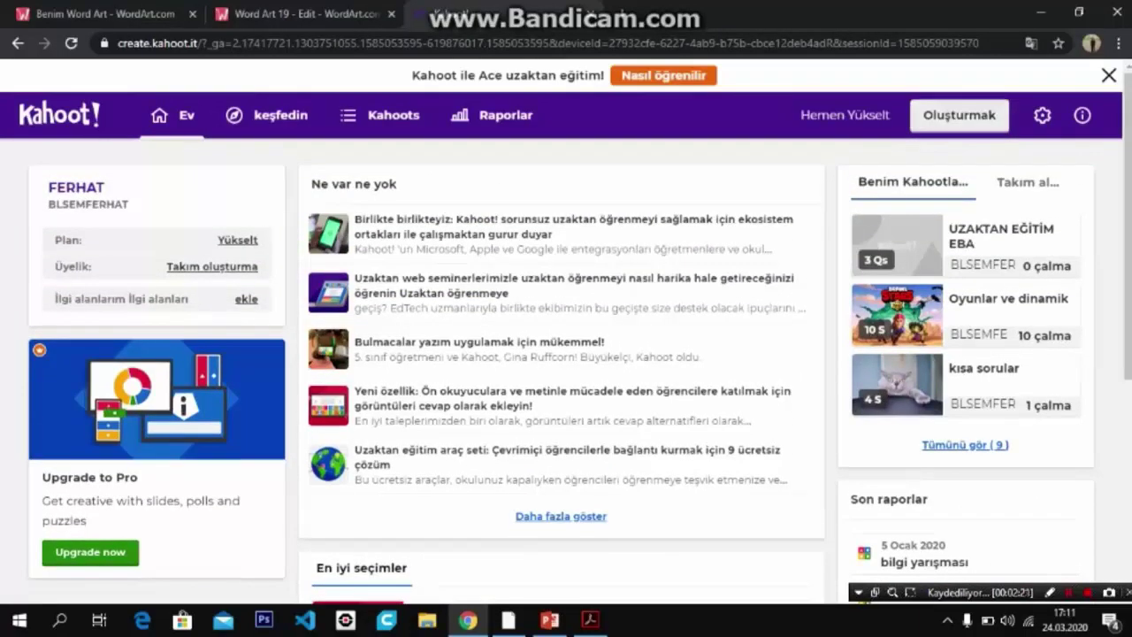
left_click(959, 115)
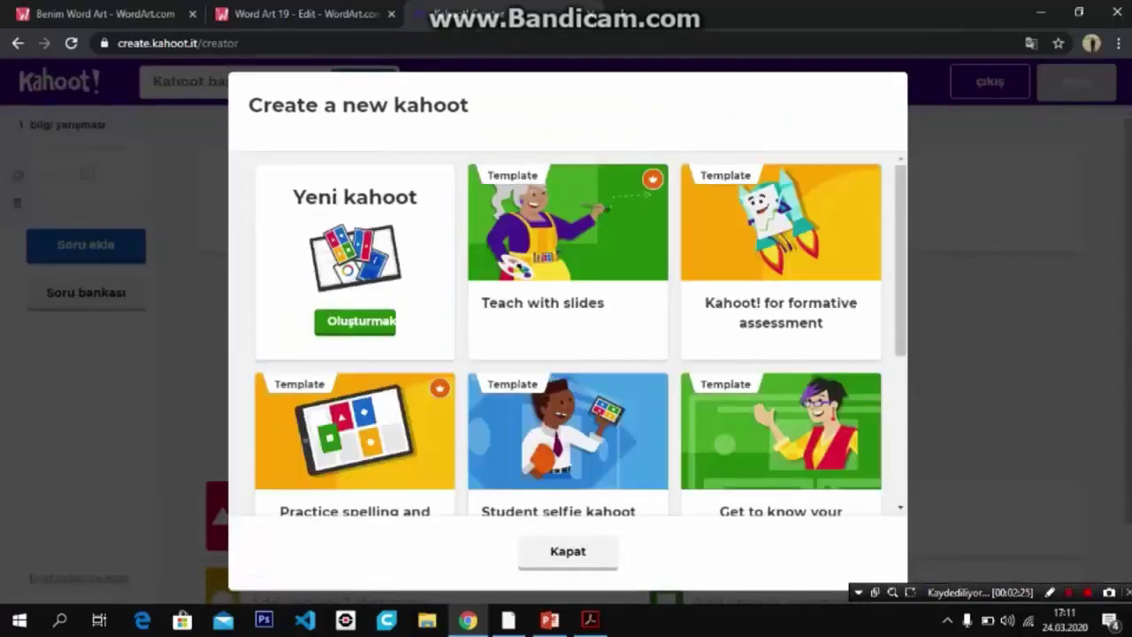
left_click(354, 321)
scroll(640, 354, "down", 1)
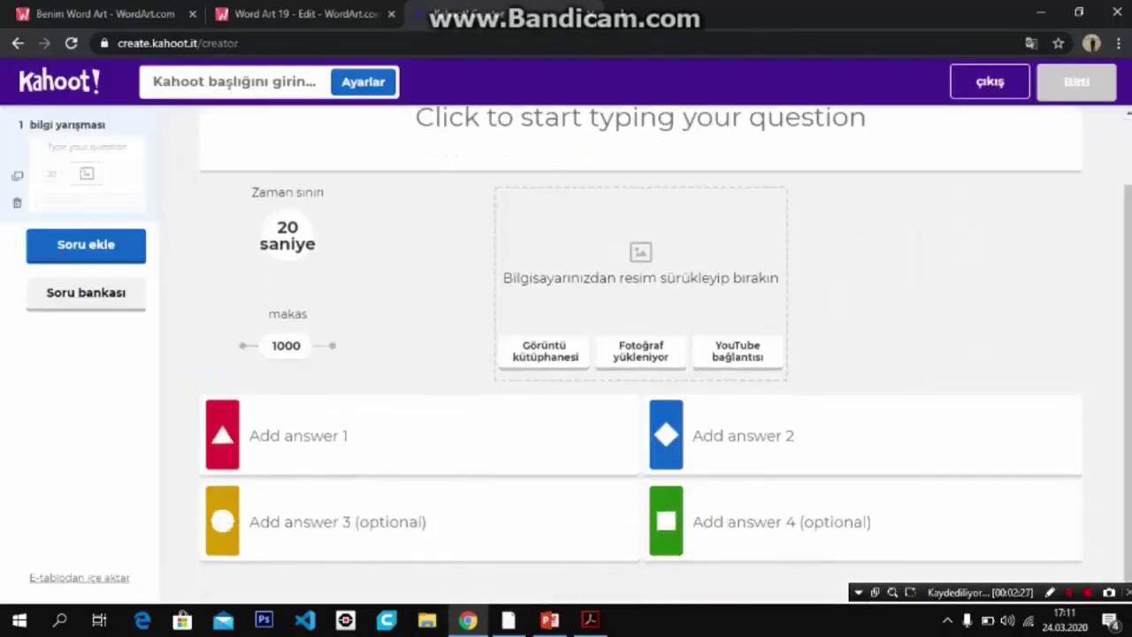
scroll(639, 354, "up", 1)
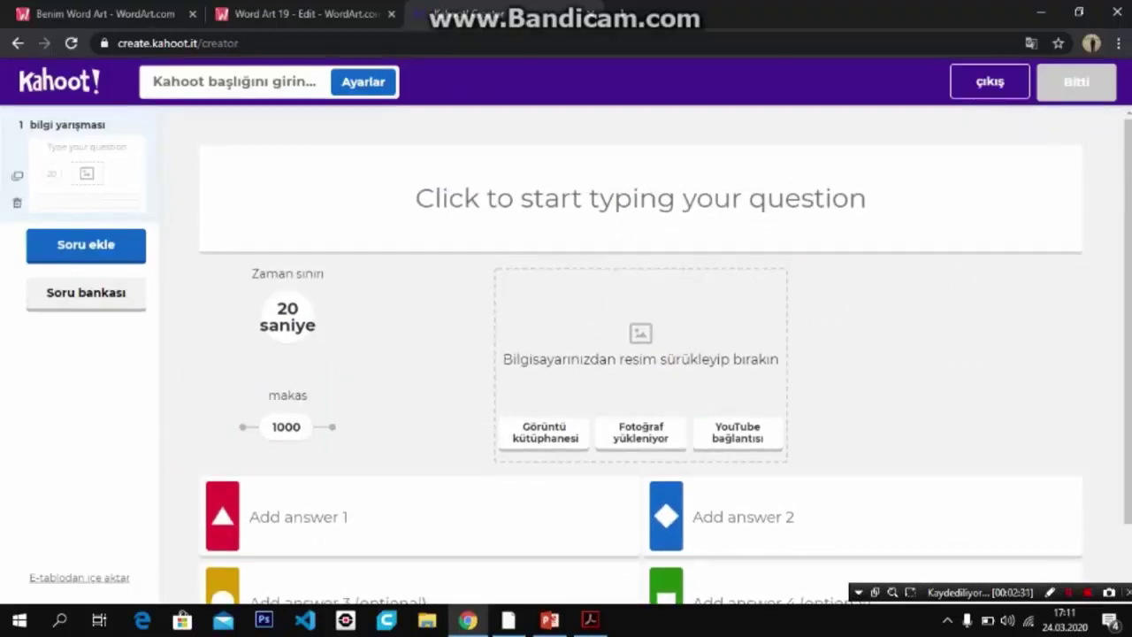
scroll(640, 353, "down", 1)
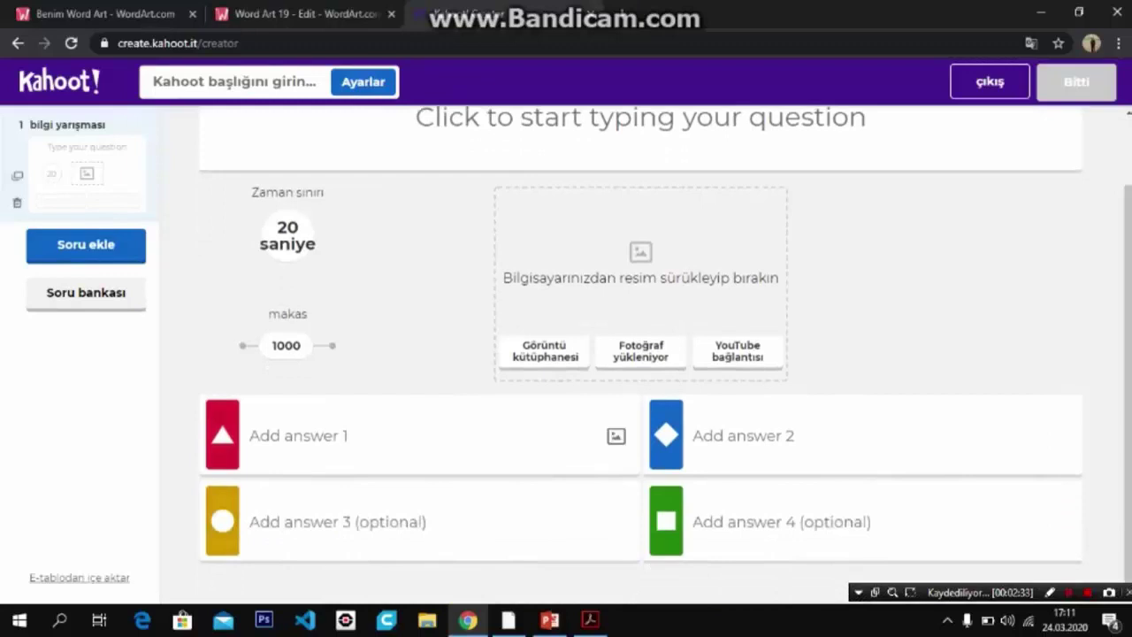
scroll(640, 389, "up", 1)
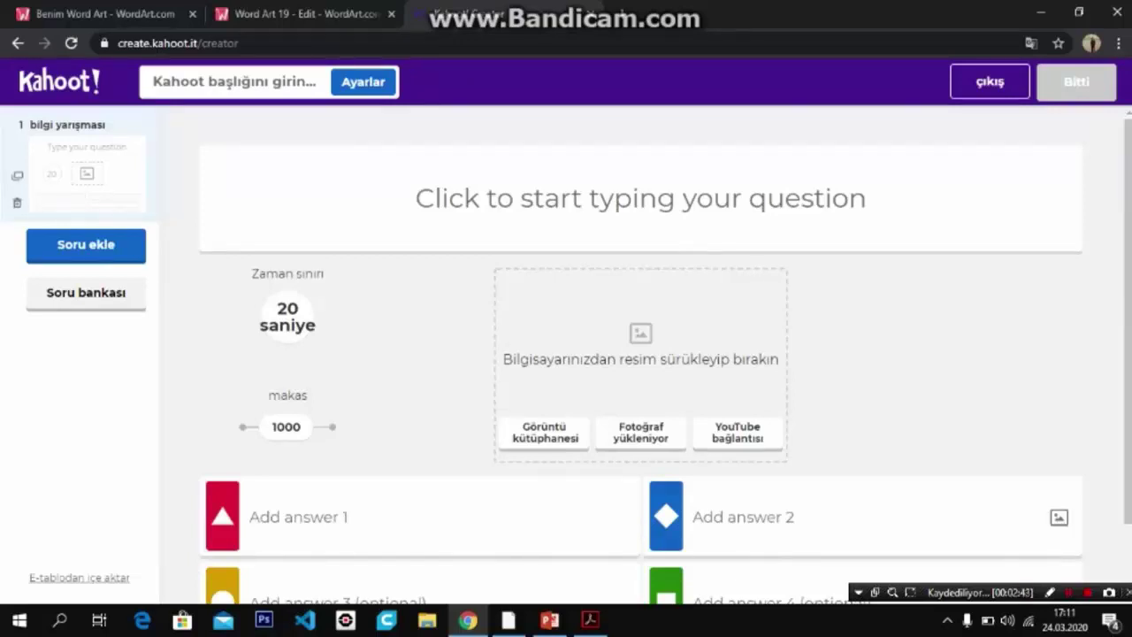
key("shift+F12")
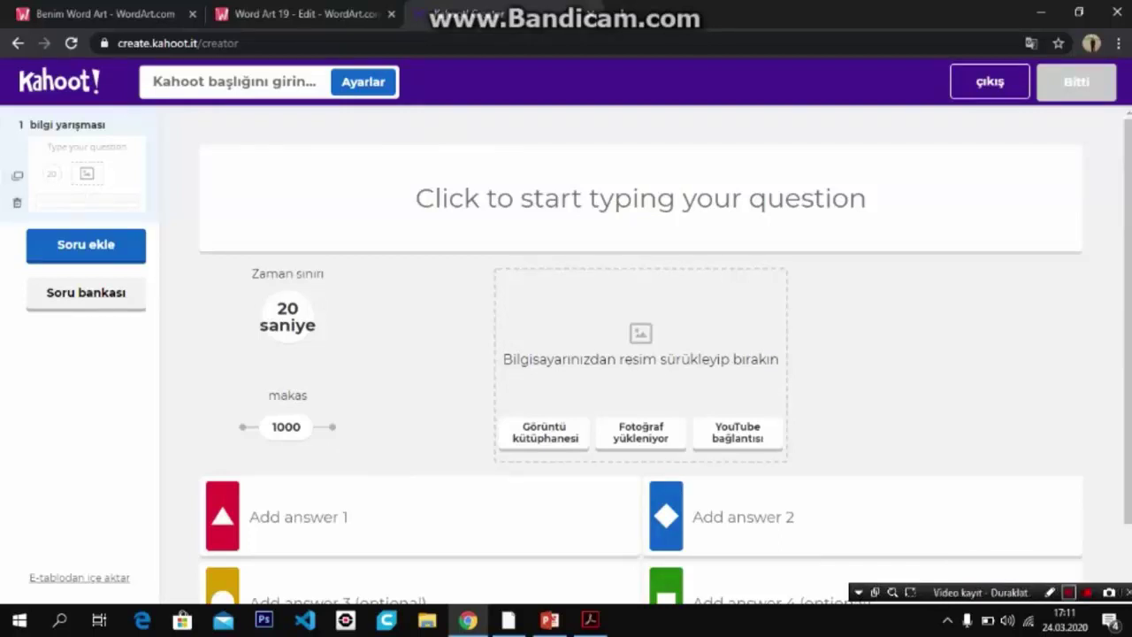
key("shift+F12")
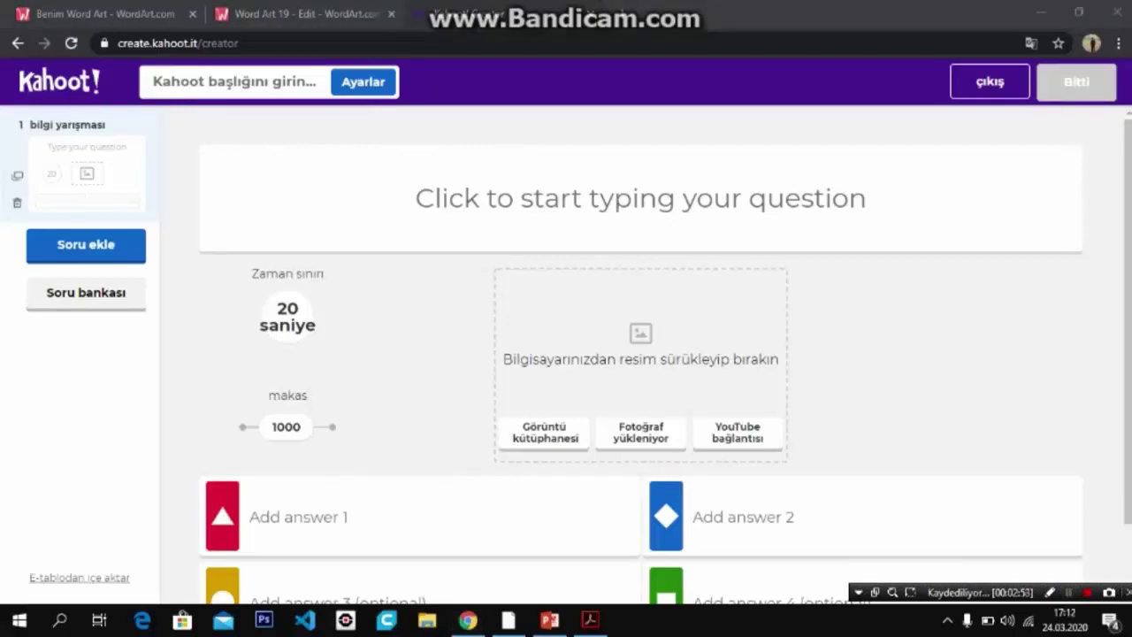
- Title the kahoot "uzaktan eğitim eba" in its settings and confirm them
left_click(640, 198)
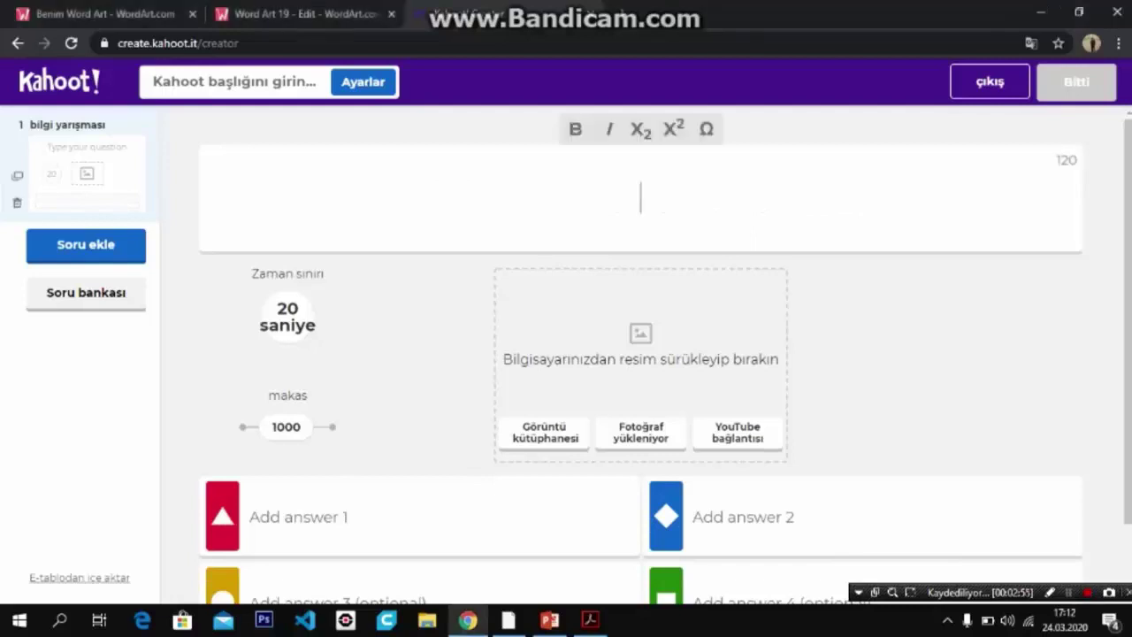
left_click(363, 81)
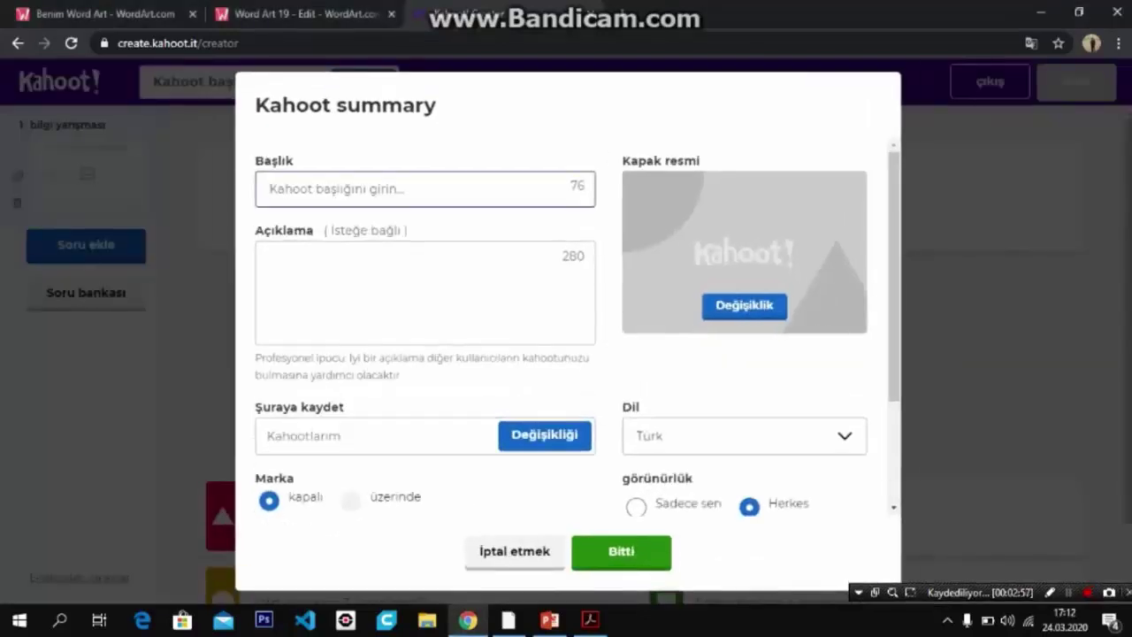
type("uzak")
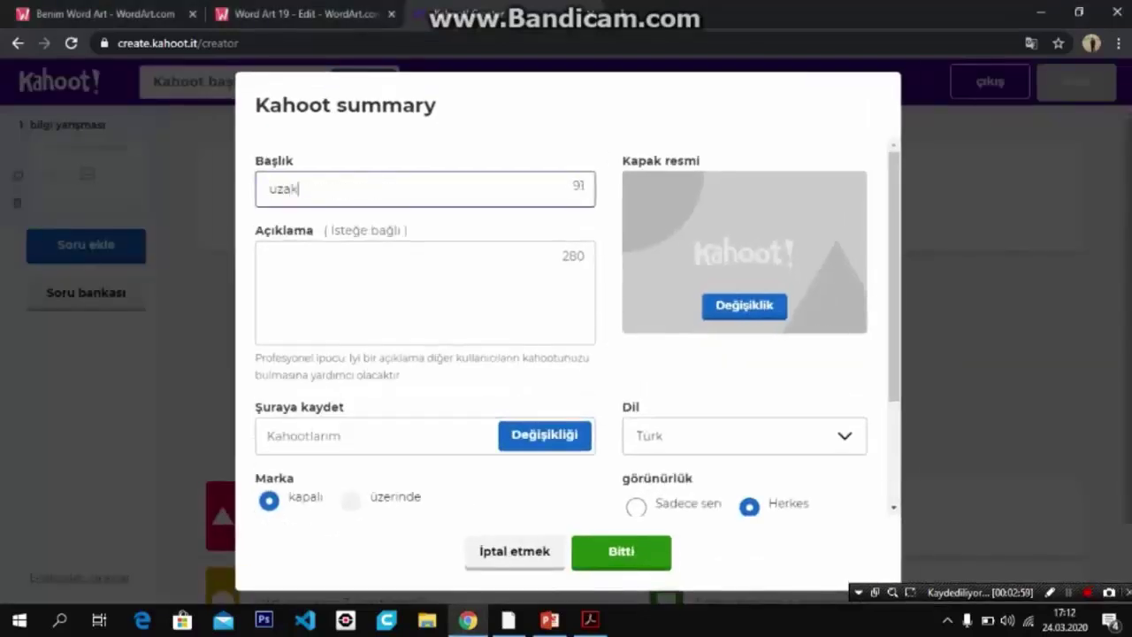
type("tan eğitim eba")
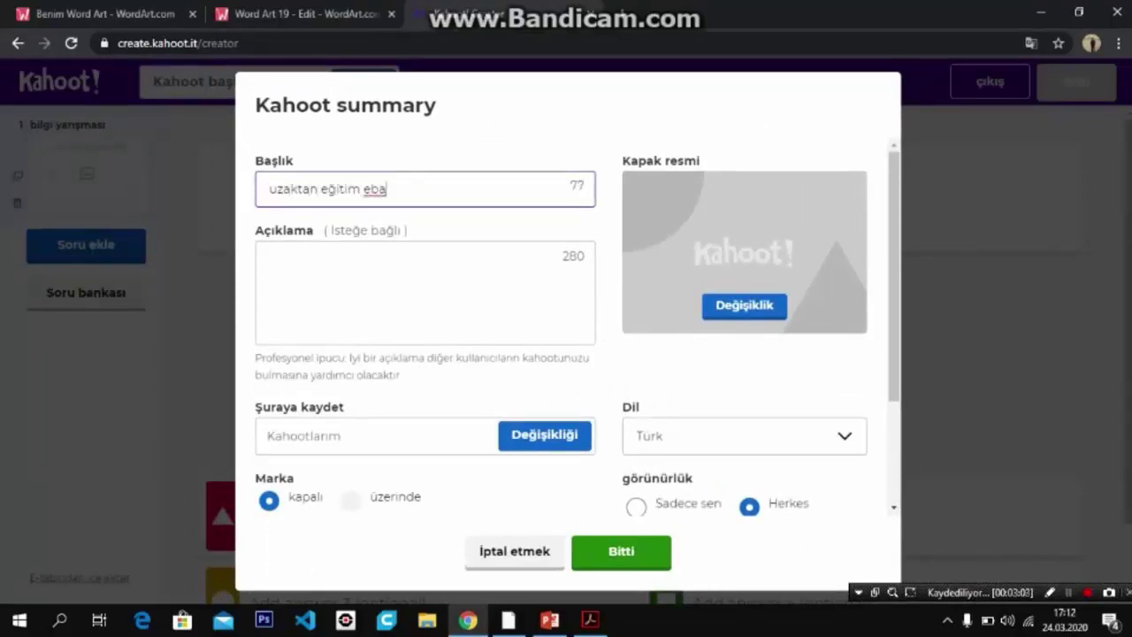
left_click(621, 551)
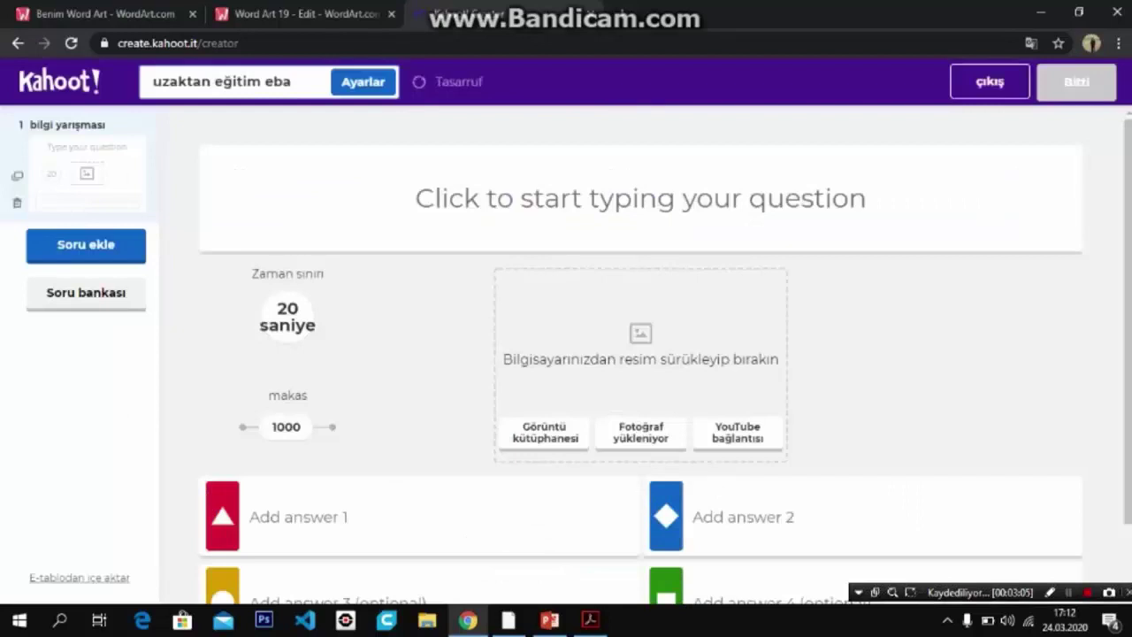
- Enter "Türkiye'nin başkenti neresidir?" as the text of the first quiz question
left_click(641, 198)
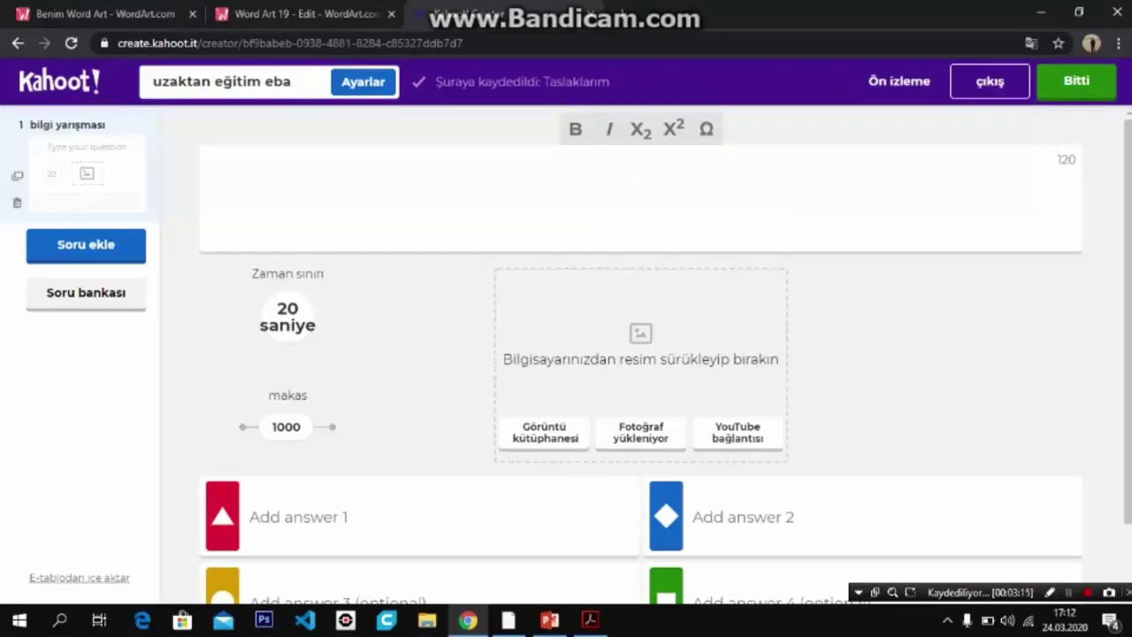
key("Caps_Lock")
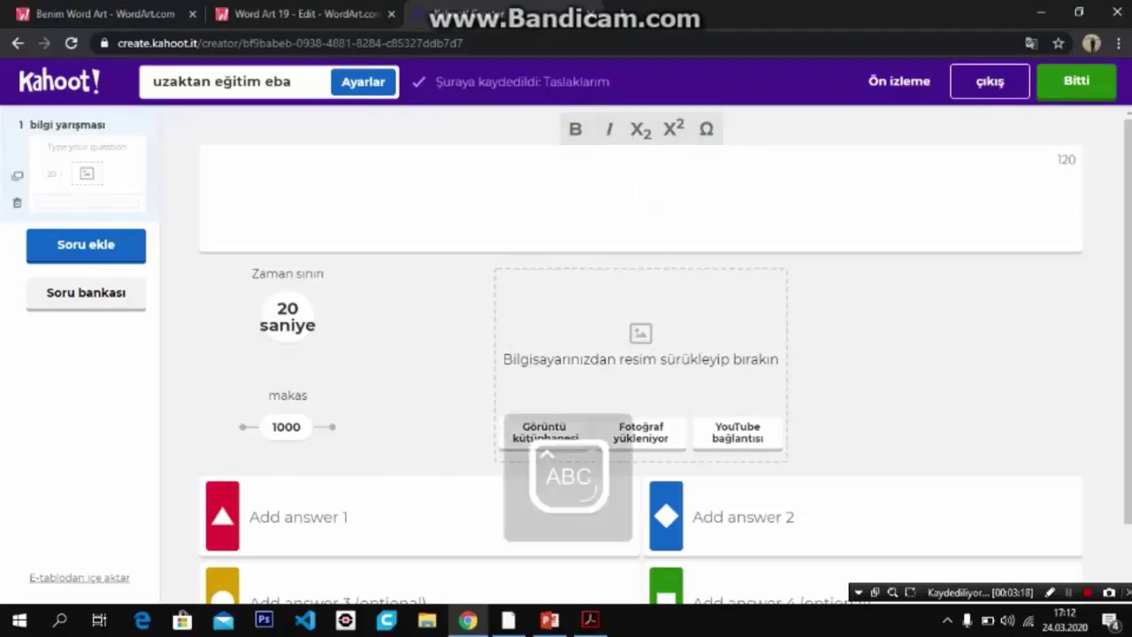
type("T")
key("Caps_Lock")
type("ürkiyenin")
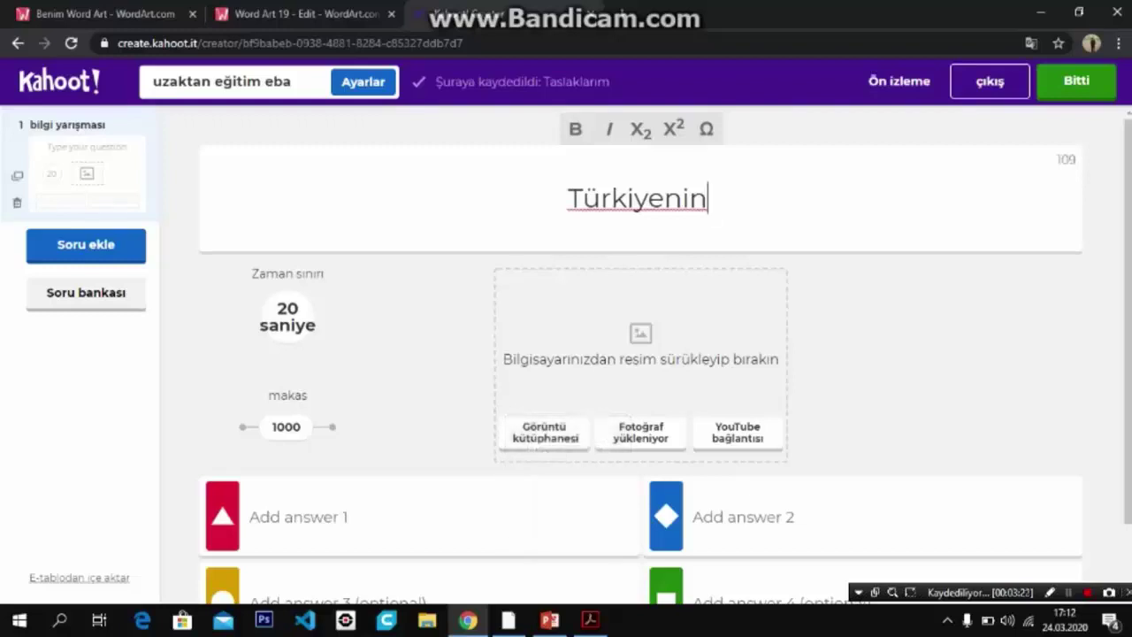
key("Left")
key("Left")
key("Left")
type("'")
key("Right")
key("Right")
key("Right")
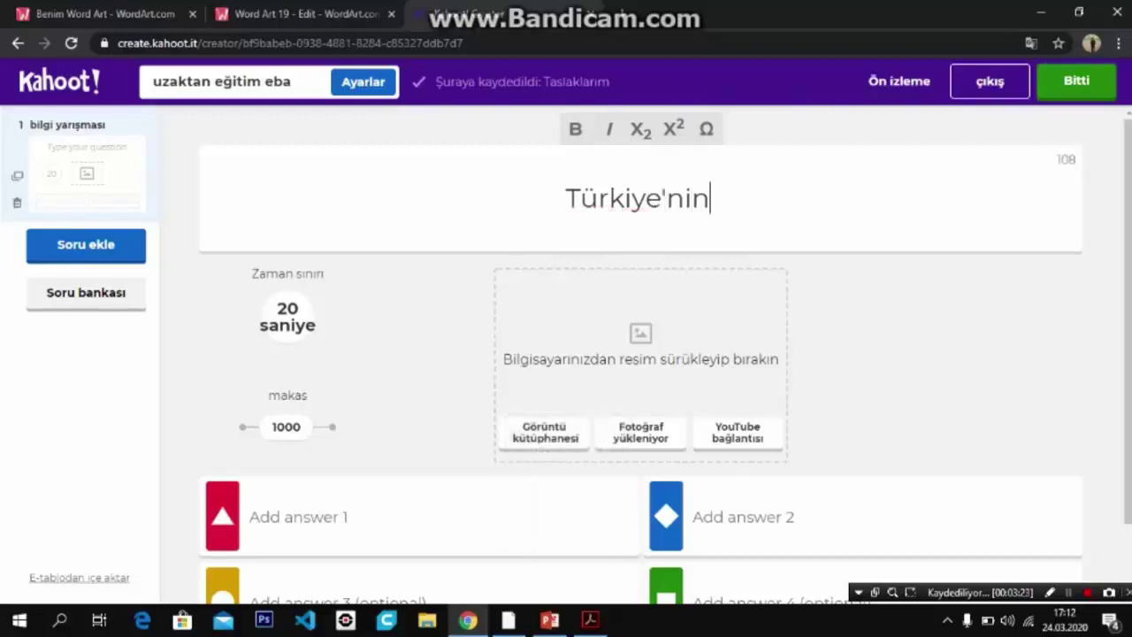
type("başken")
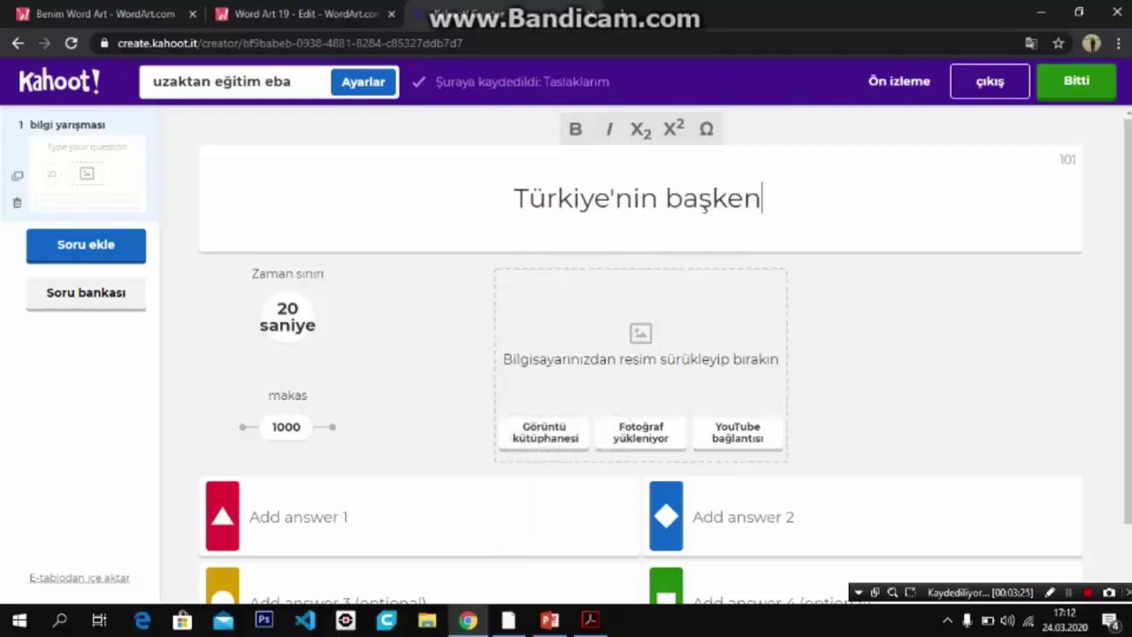
type("ti nersid")
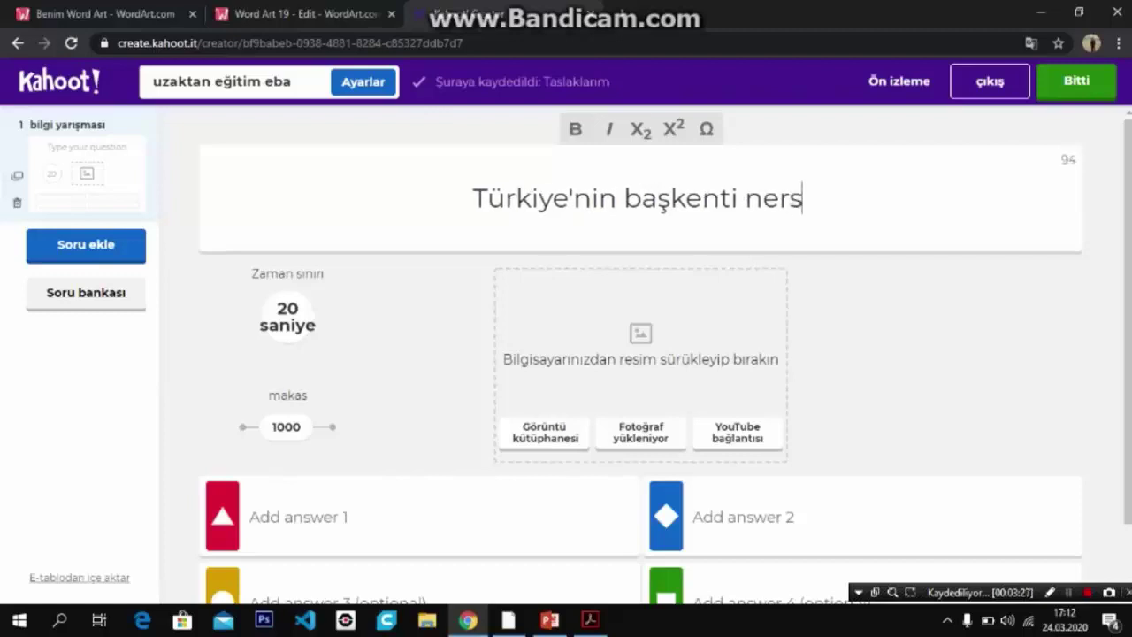
key("BackSpace")
key("BackSpace")
key("BackSpace")
type("ed,")
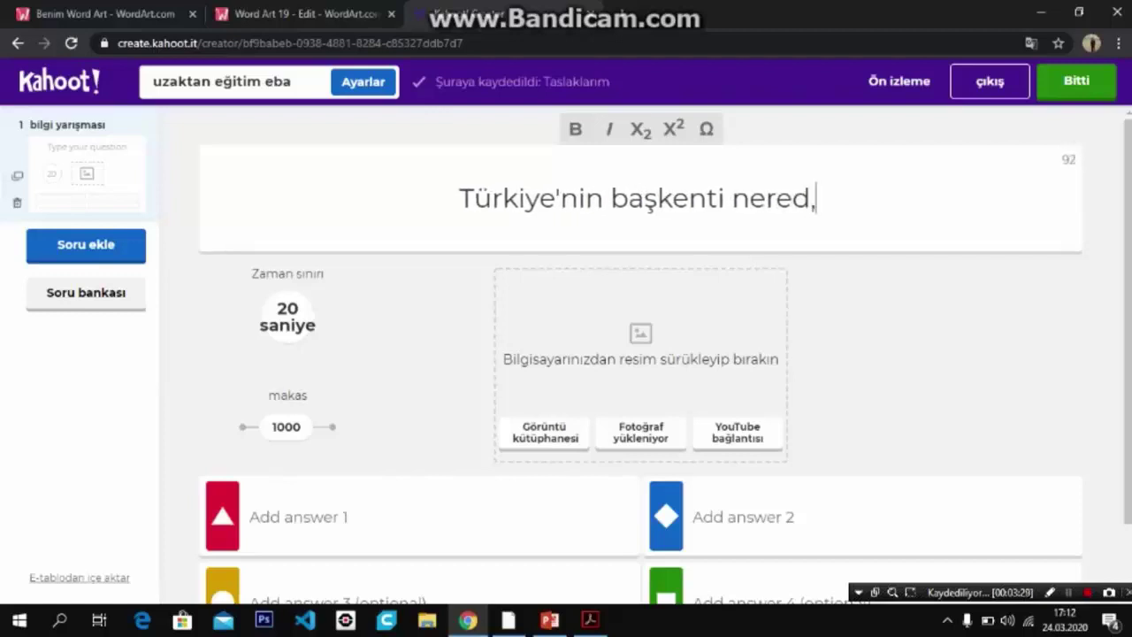
key("BackSpace")
key("BackSpace")
type("s,d")
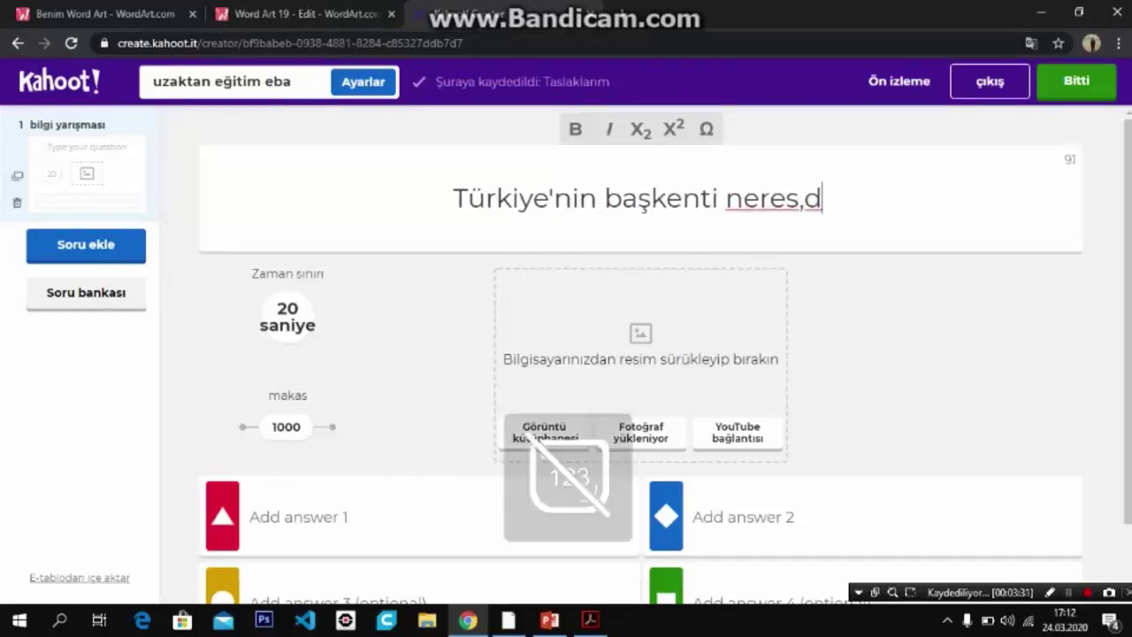
key("BackSpace")
key("BackSpace")
type("di")
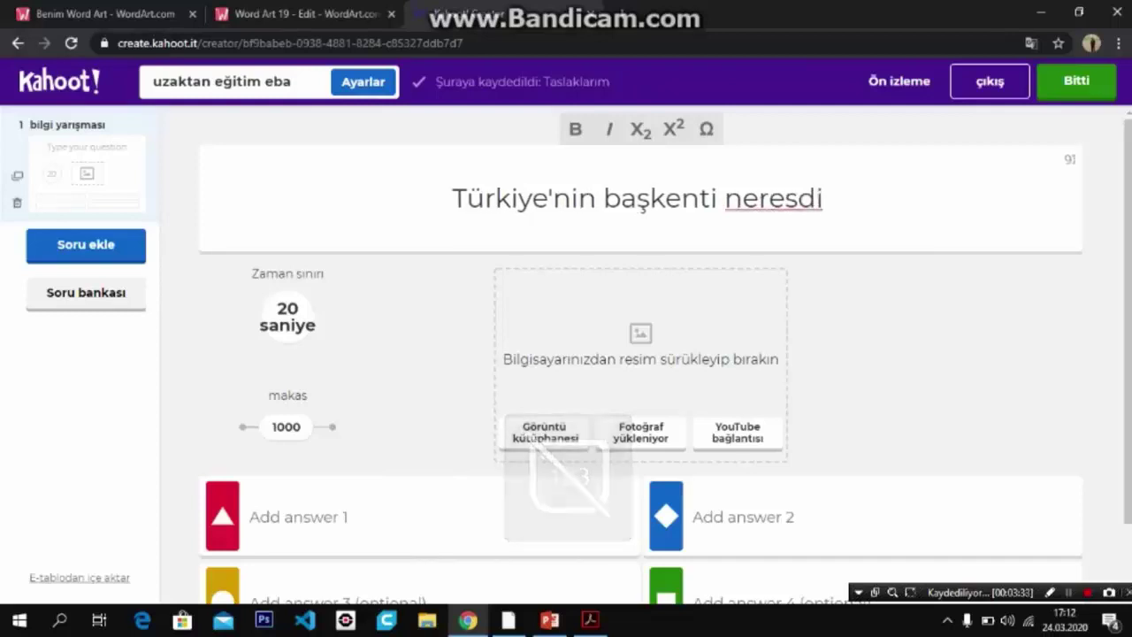
key("BackSpace")
key("BackSpace")
type("idr")
key("BackSpace")
type("i")
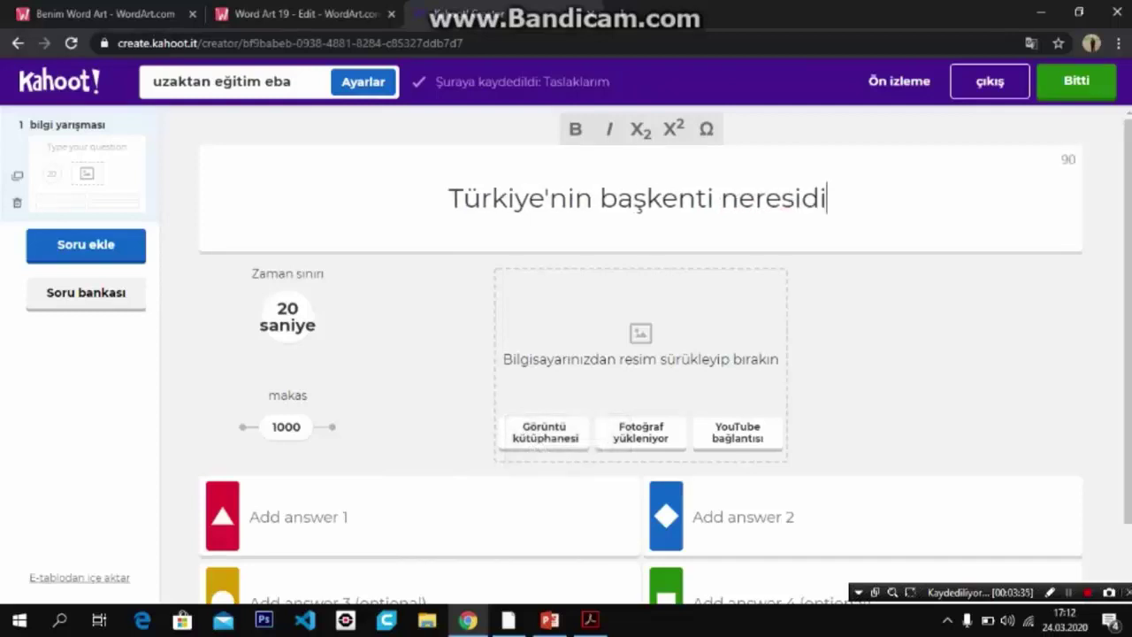
type("r?")
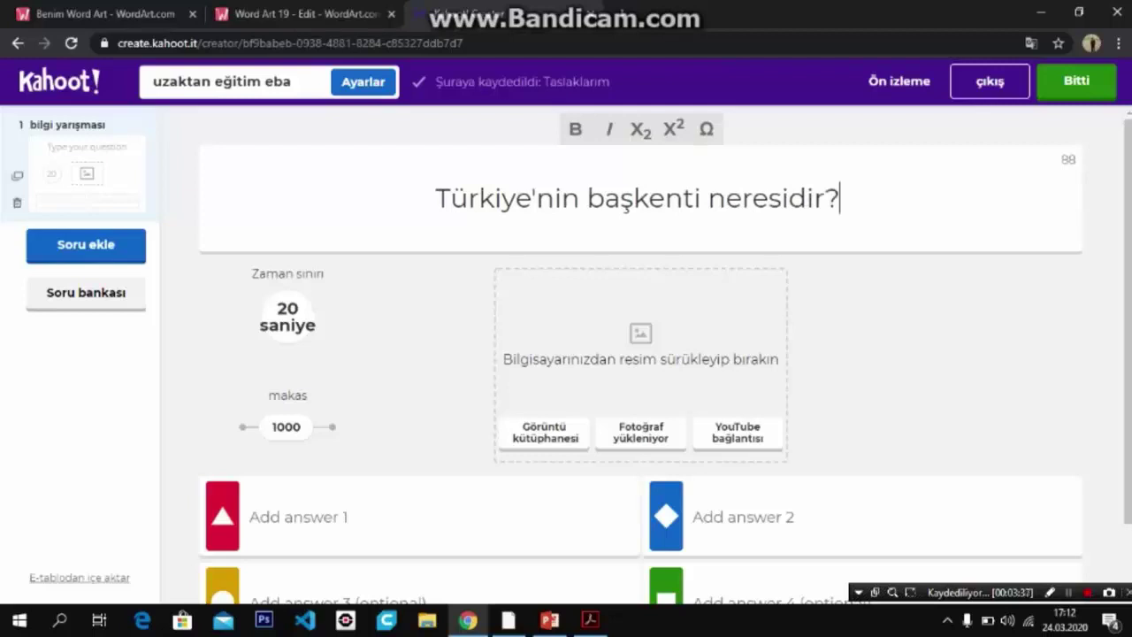
- Set the time limit of the first question to 10 seconds
left_click(298, 516)
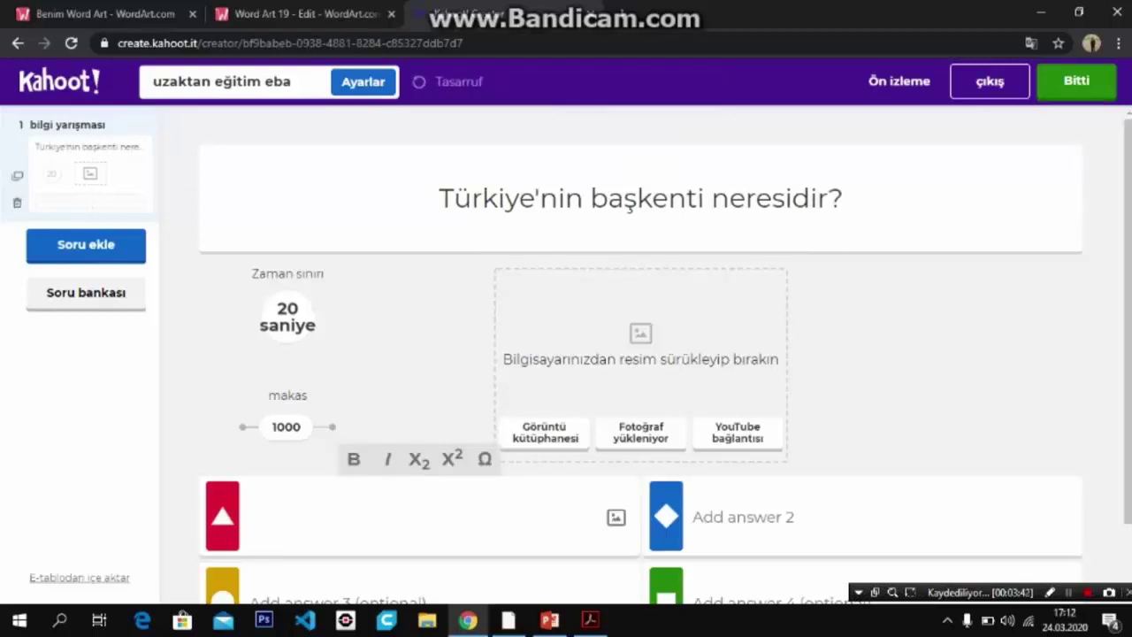
left_click(288, 316)
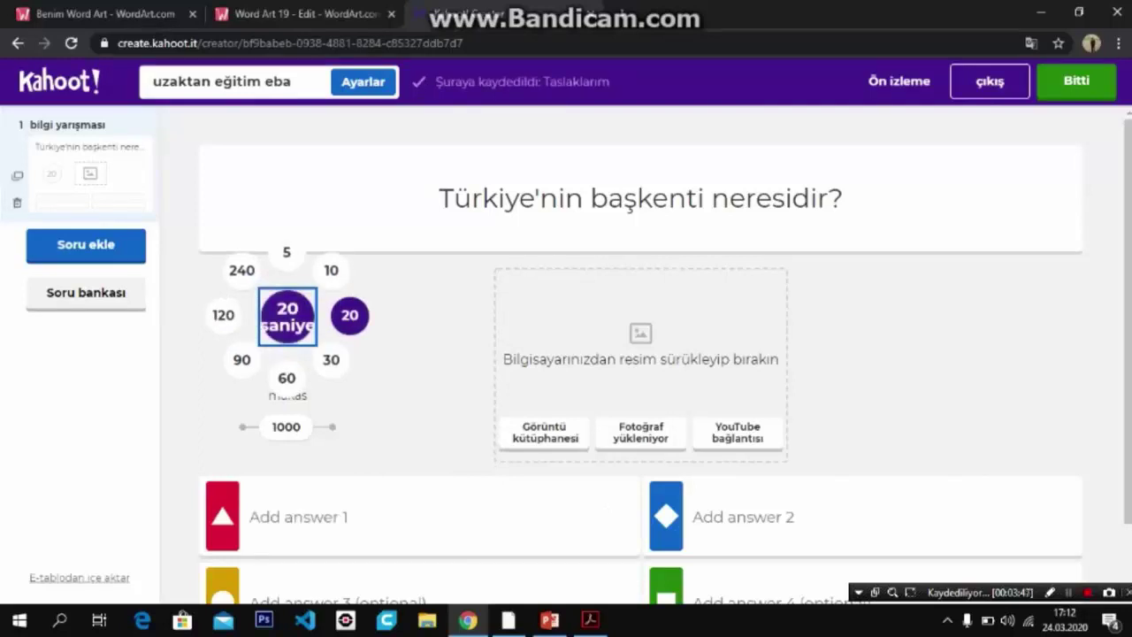
left_click(331, 271)
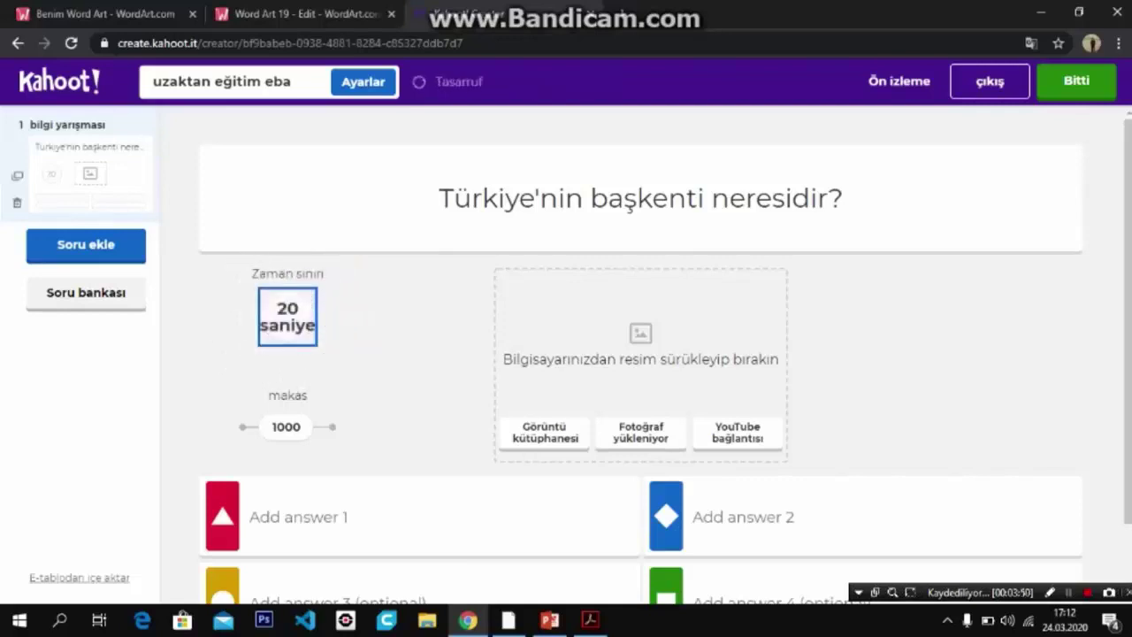
left_click(287, 315)
left_click(330, 272)
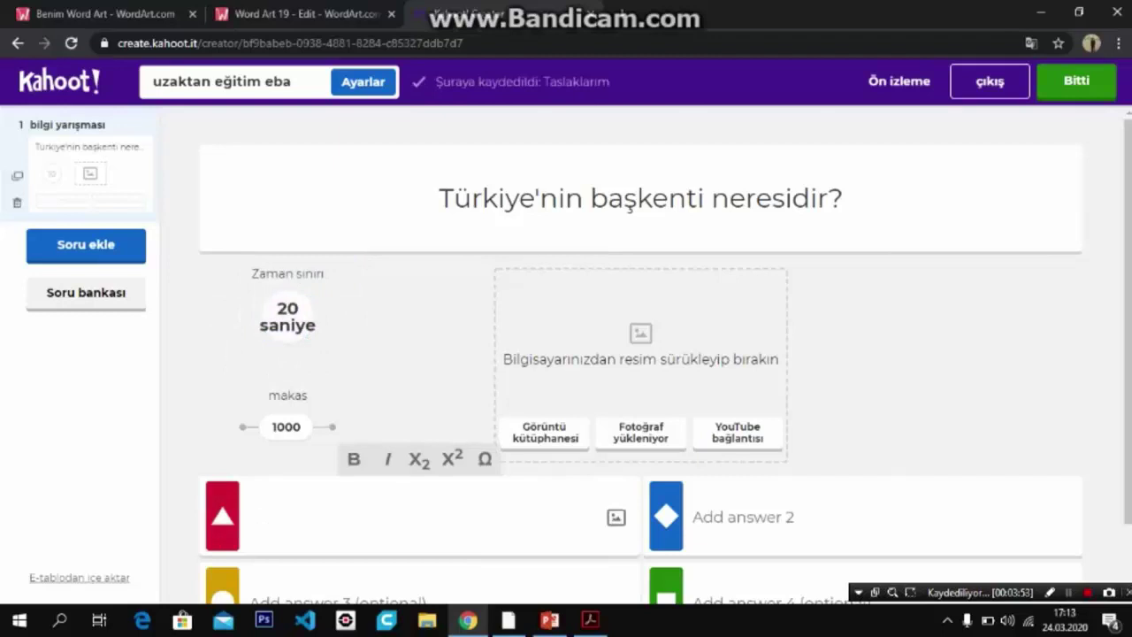
- Enter "istanbul" as answer 1 and "gaziantep" as answer 2 of the capital city question
type("isatya")
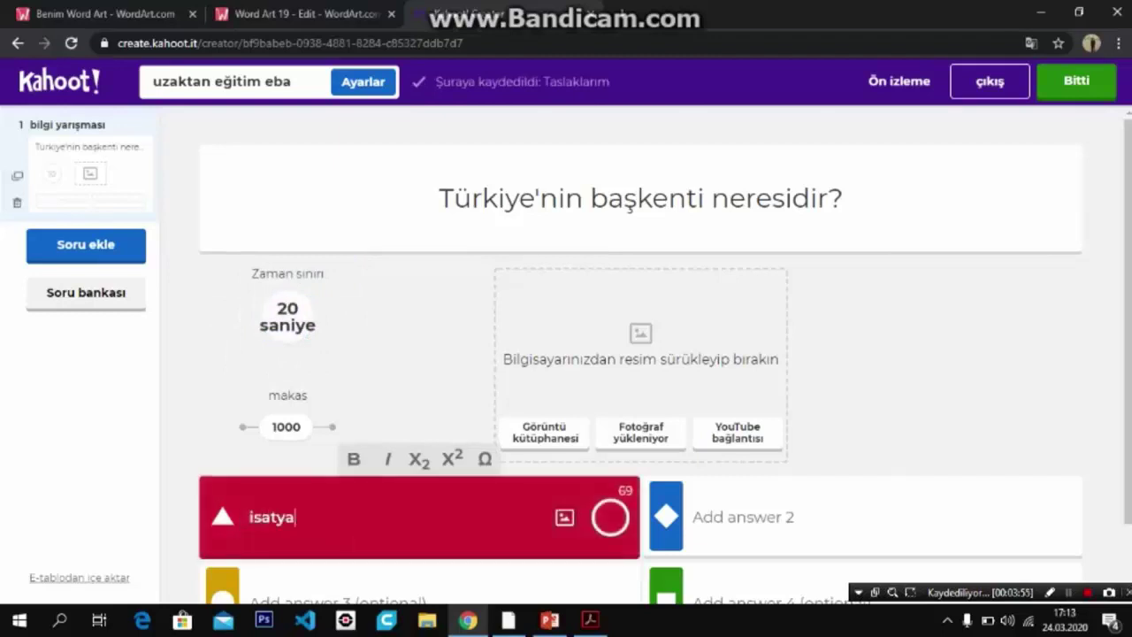
key("BackSpace")
key("BackSpace")
key("BackSpace")
key("BackSpace")
type("tanbul")
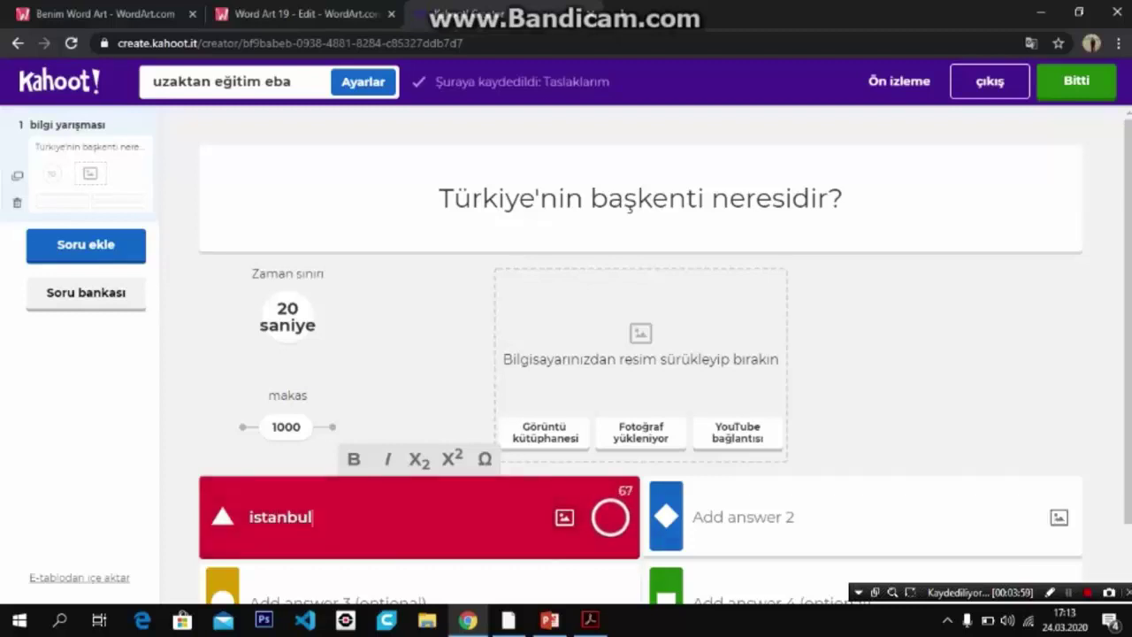
left_click(693, 516)
type("gaz")
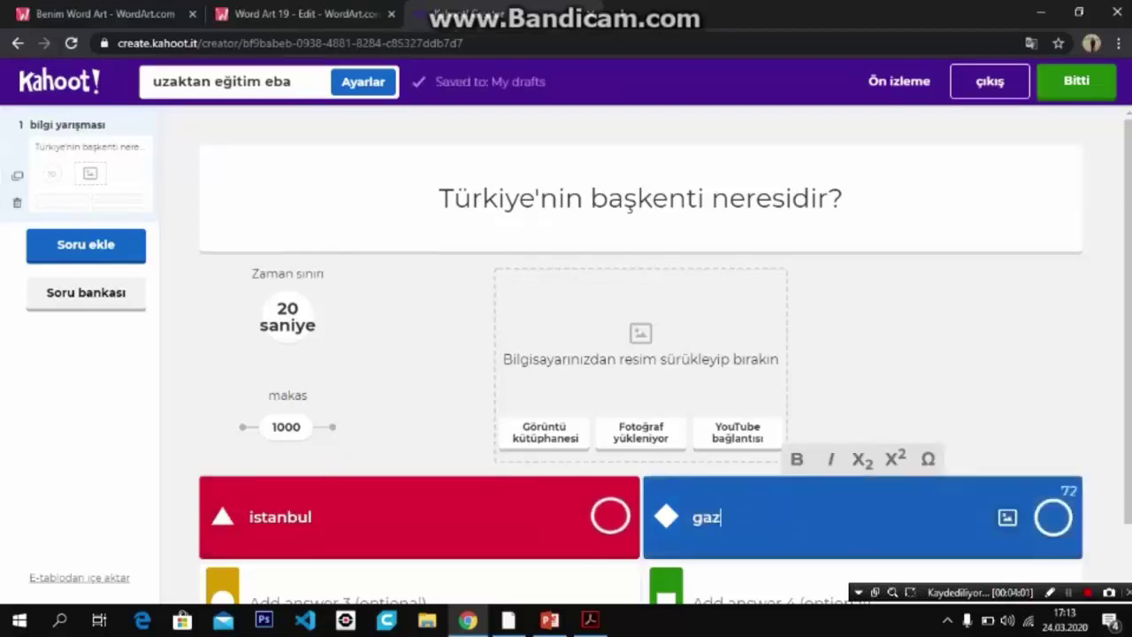
type("iantep")
- Enter "ankara" as answer 3 and "elazığ" as answer 4 of the same question
scroll(641, 363, "down", 1)
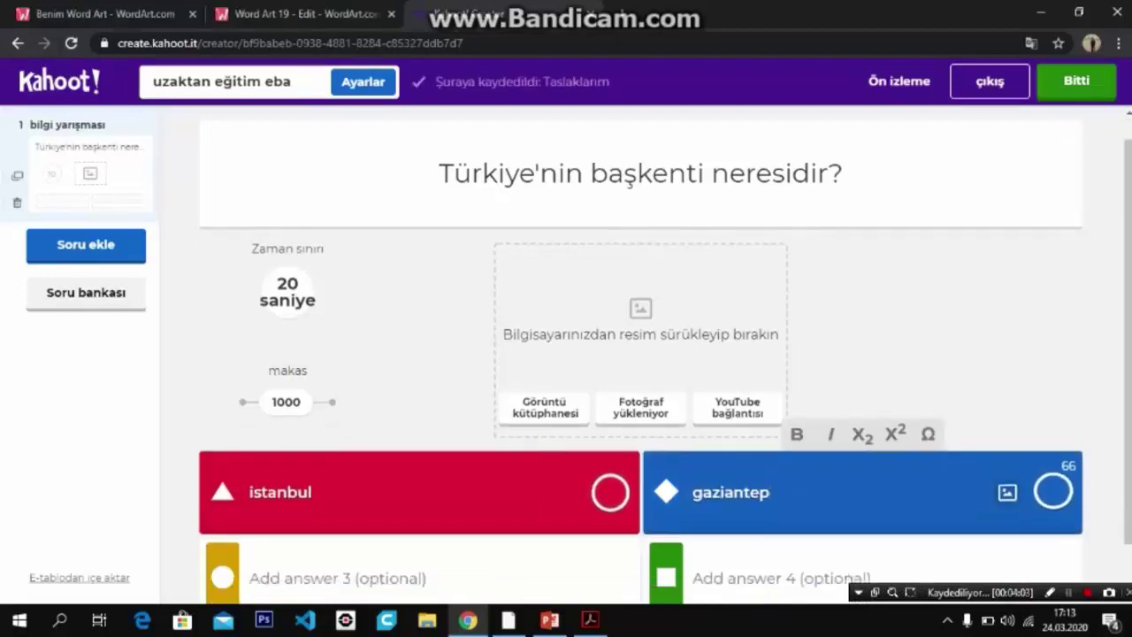
left_click(338, 521)
type("ankara")
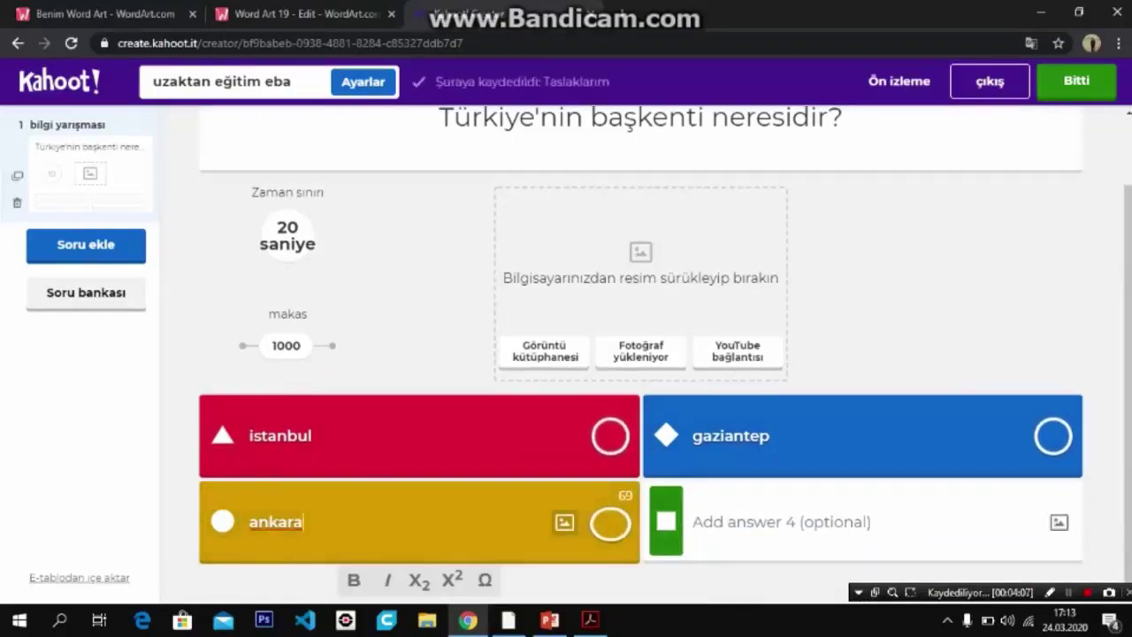
left_click(694, 521)
type("elazığ")
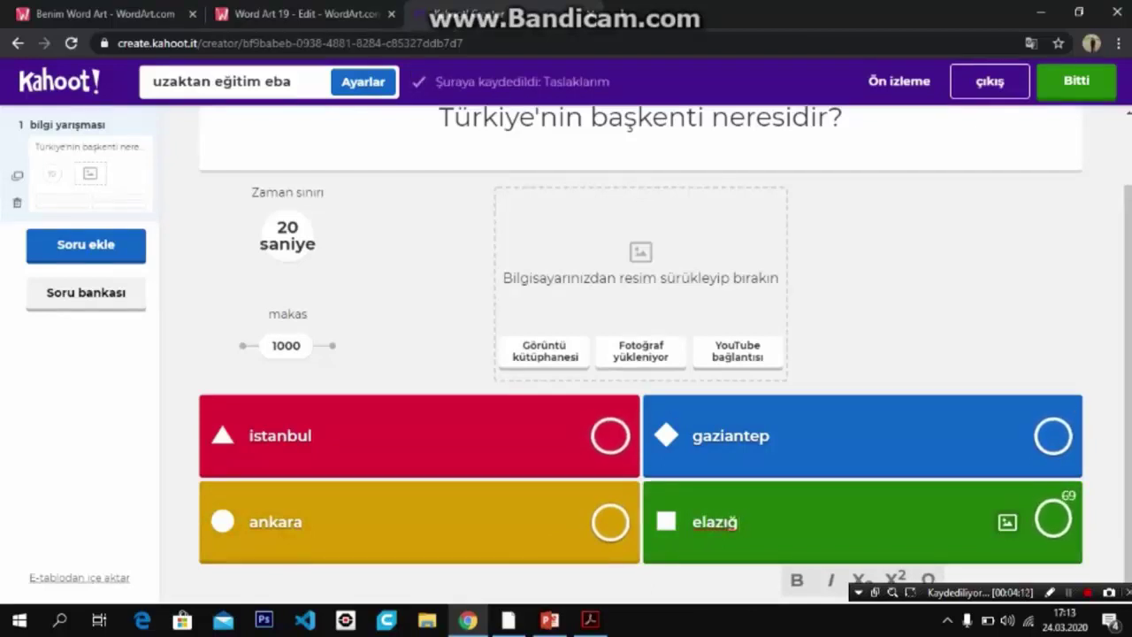
- Mark "ankara" as the correct answer and look over the completed question
left_click(610, 522)
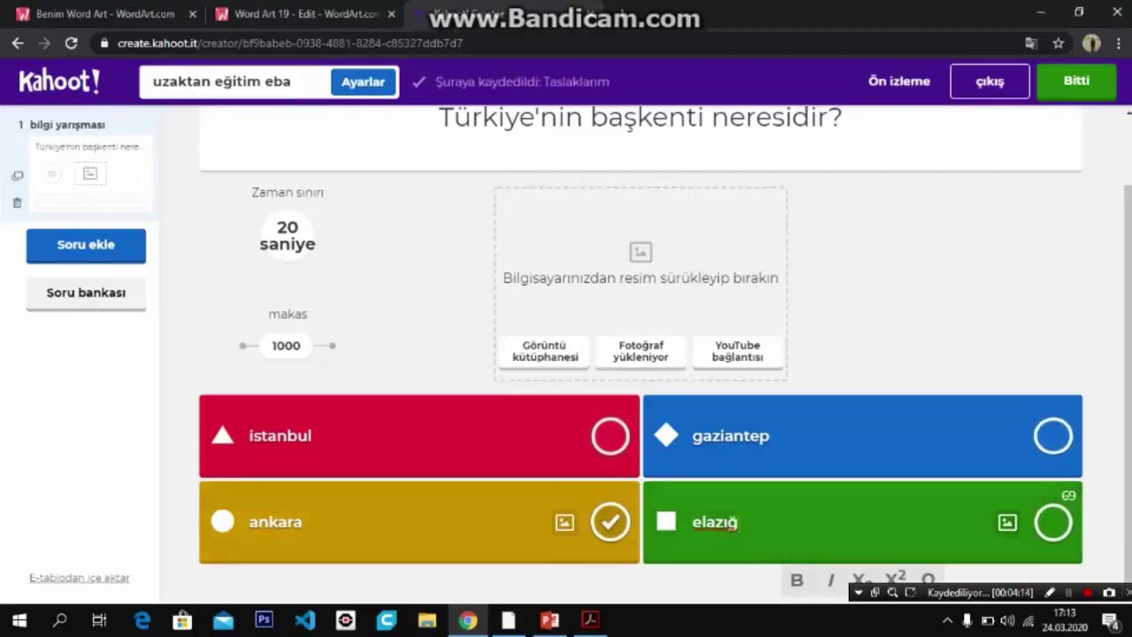
left_click(610, 522)
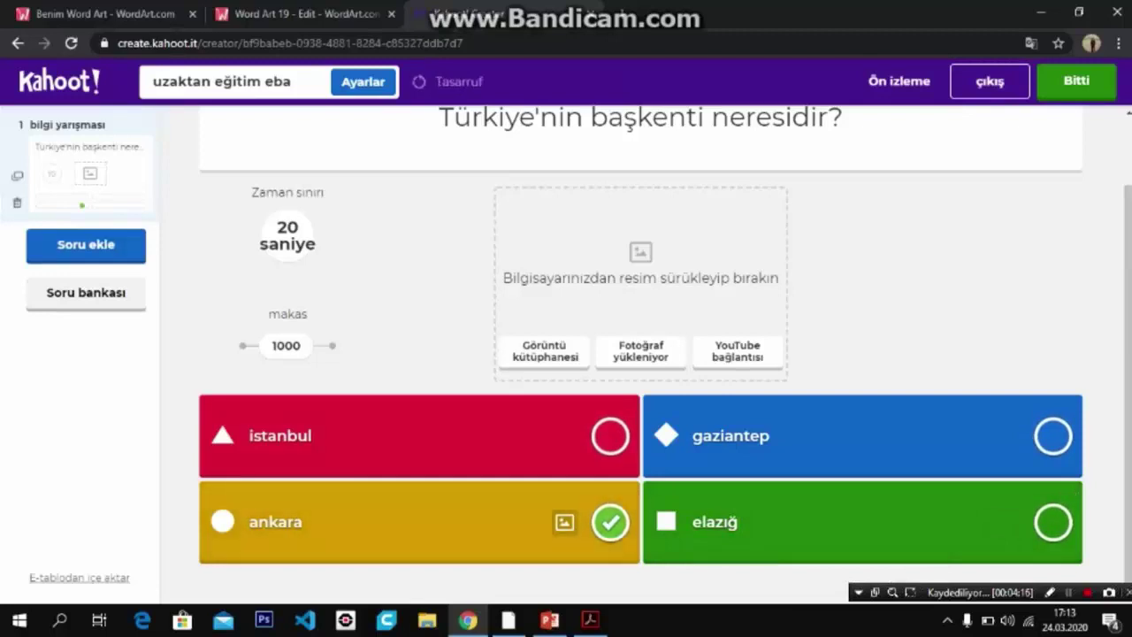
scroll(640, 354, "up", 1)
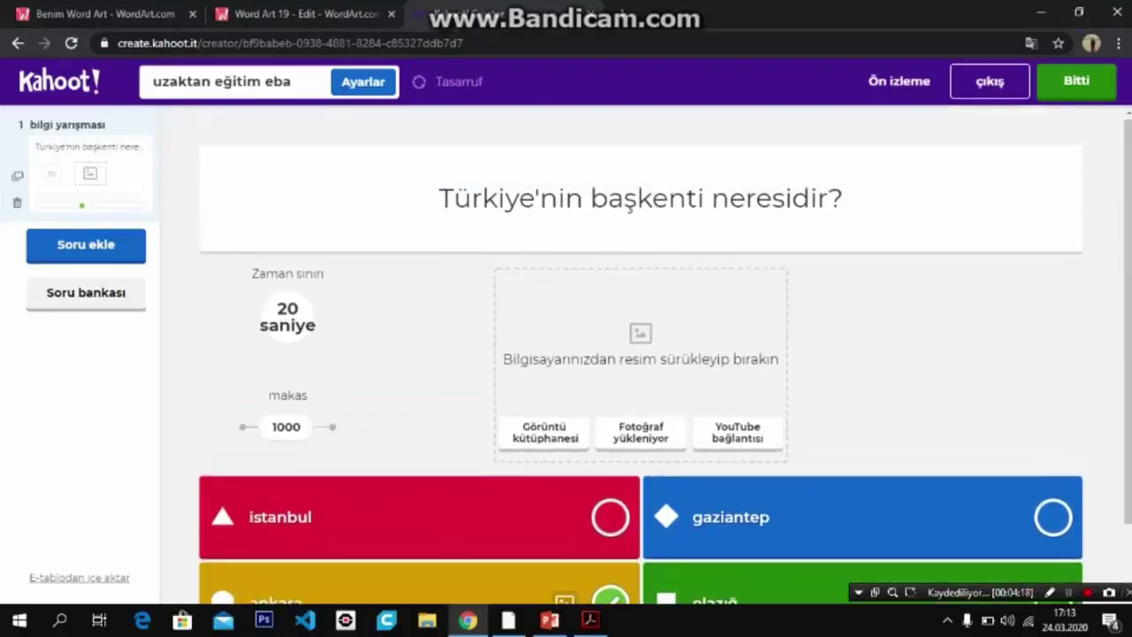
scroll(641, 354, "down", 1)
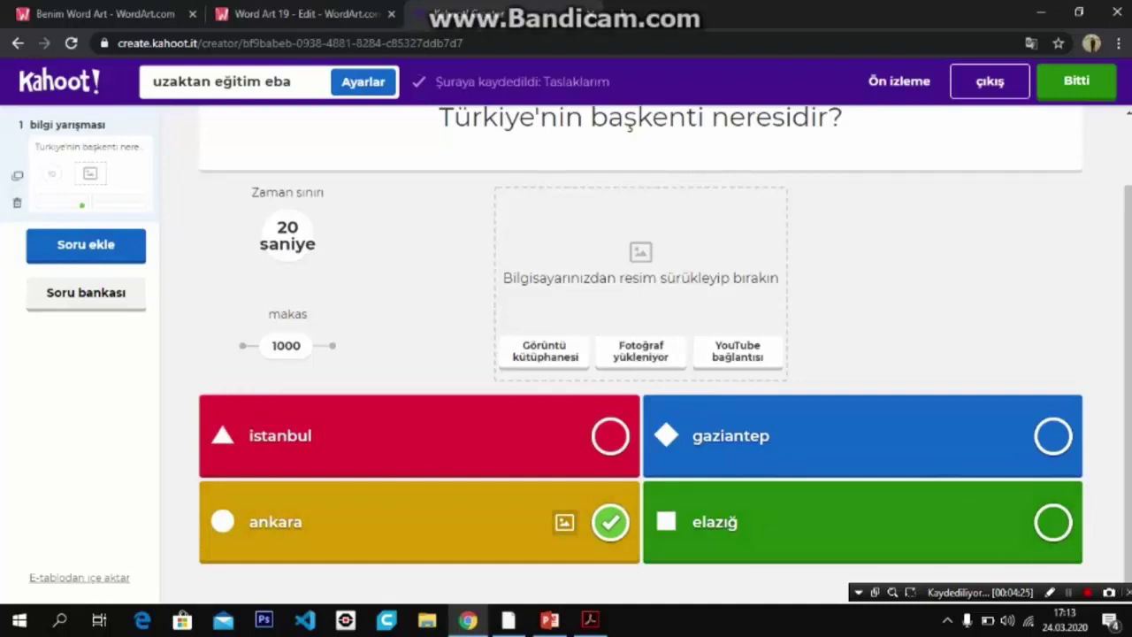
- Add a true-or-false question and begin its text with 2 raised to a superscript 2
left_click(86, 245)
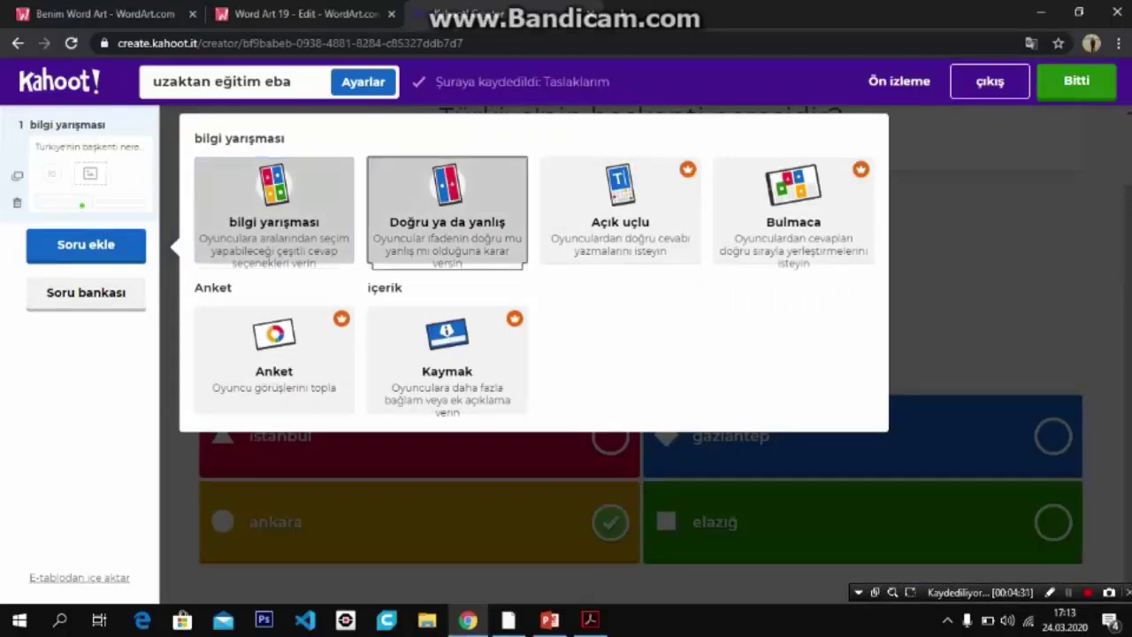
left_click(446, 212)
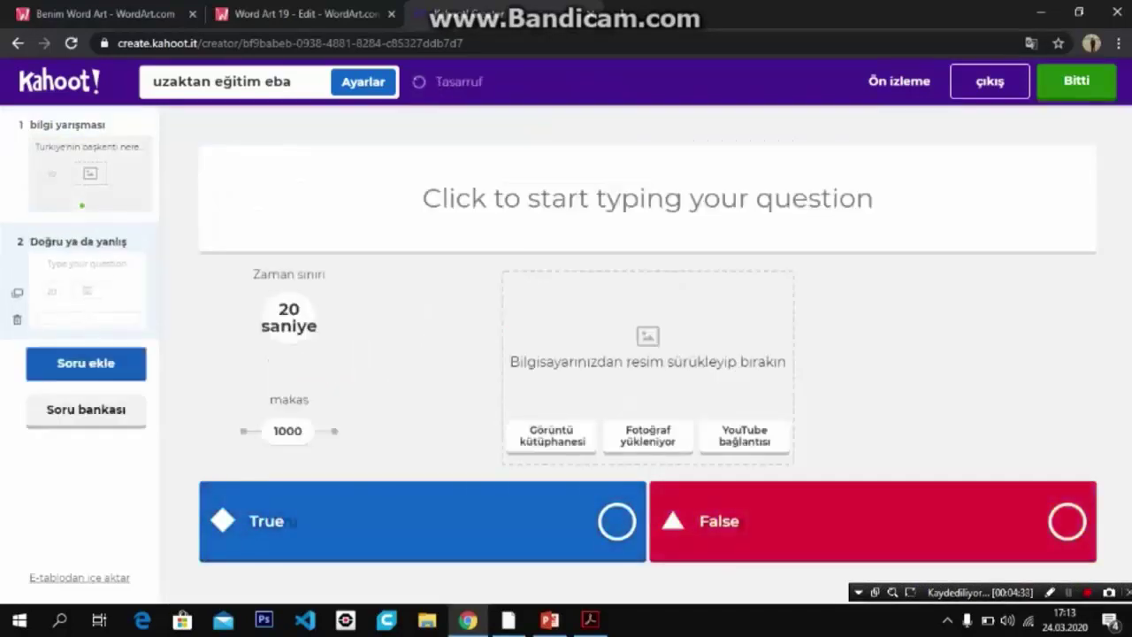
left_click(649, 196)
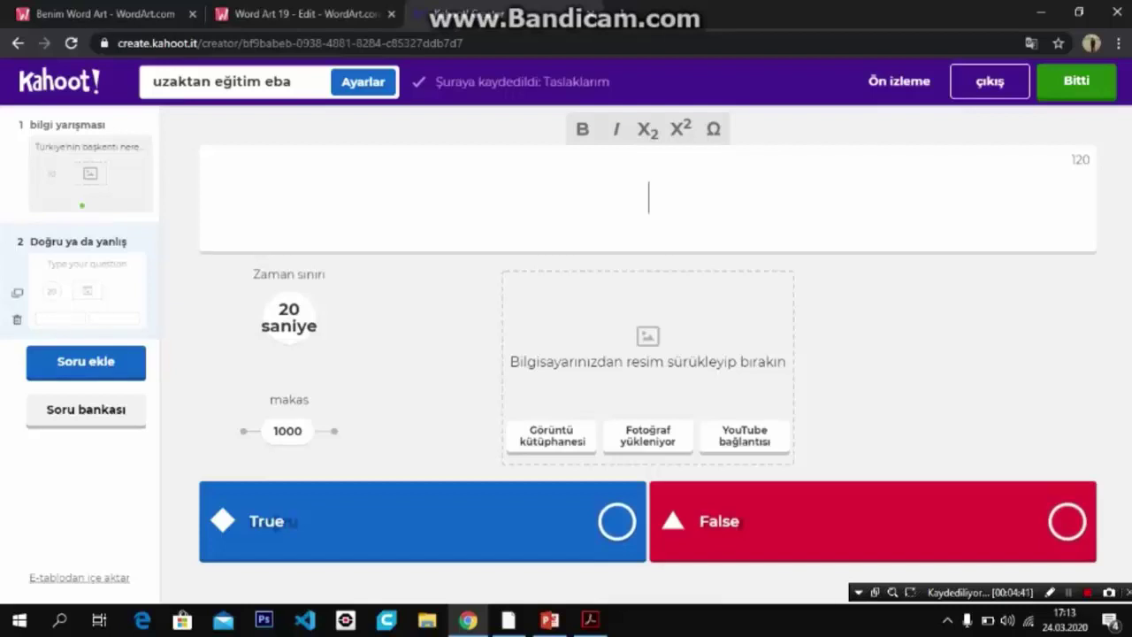
type("2")
left_click(680, 128)
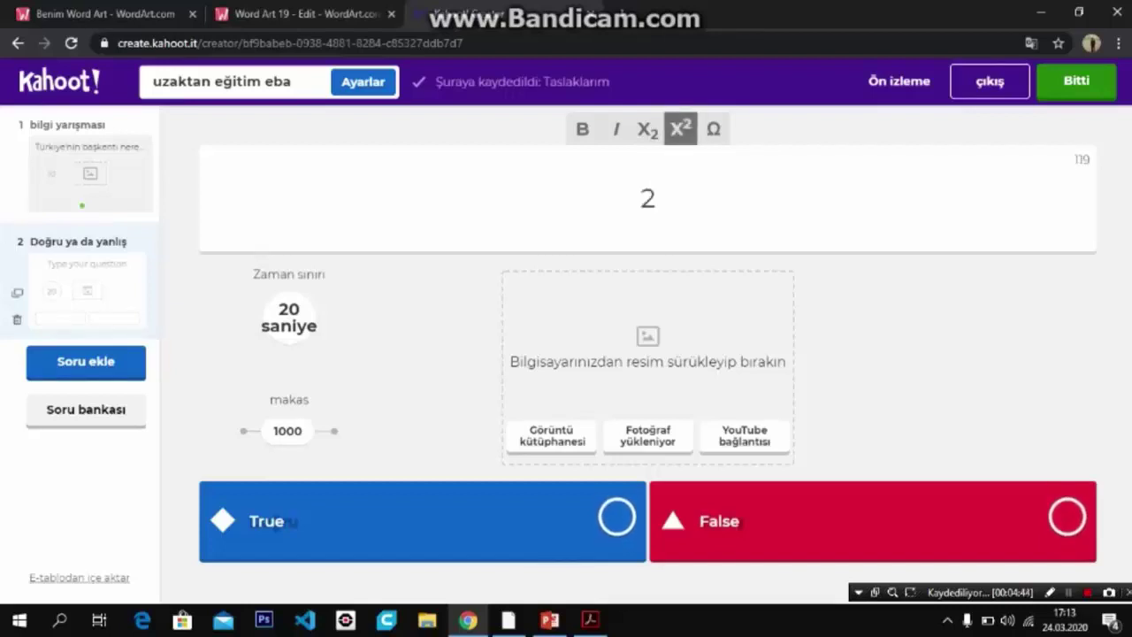
type("2")
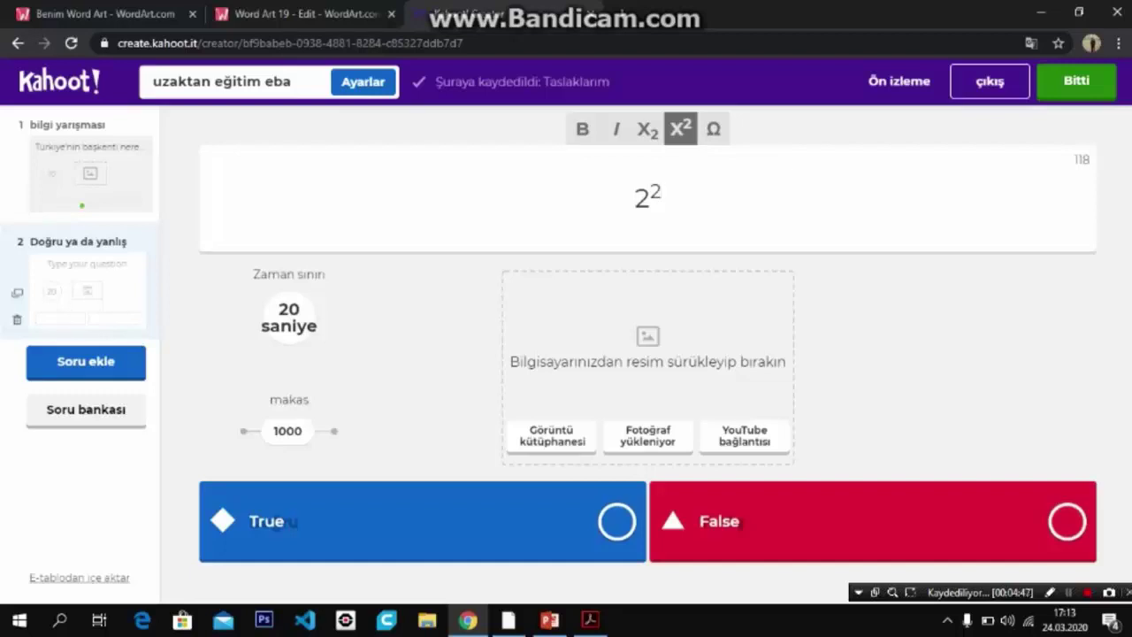
- Return to normal text and complete the question as "2²=4 yapar."
key("ctrl+period")
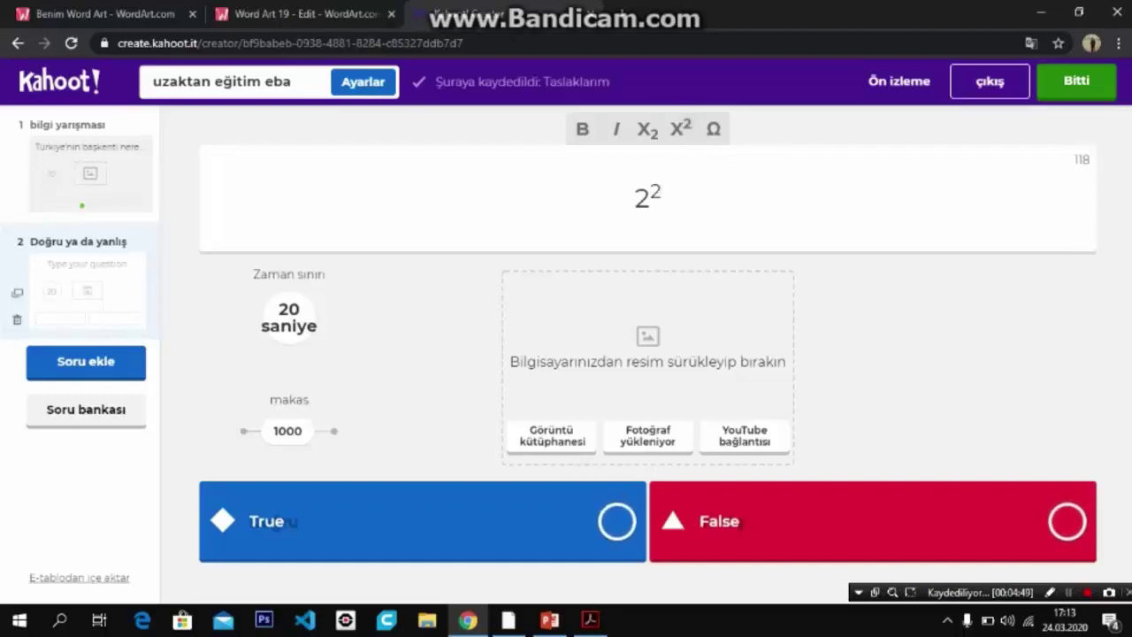
type("=")
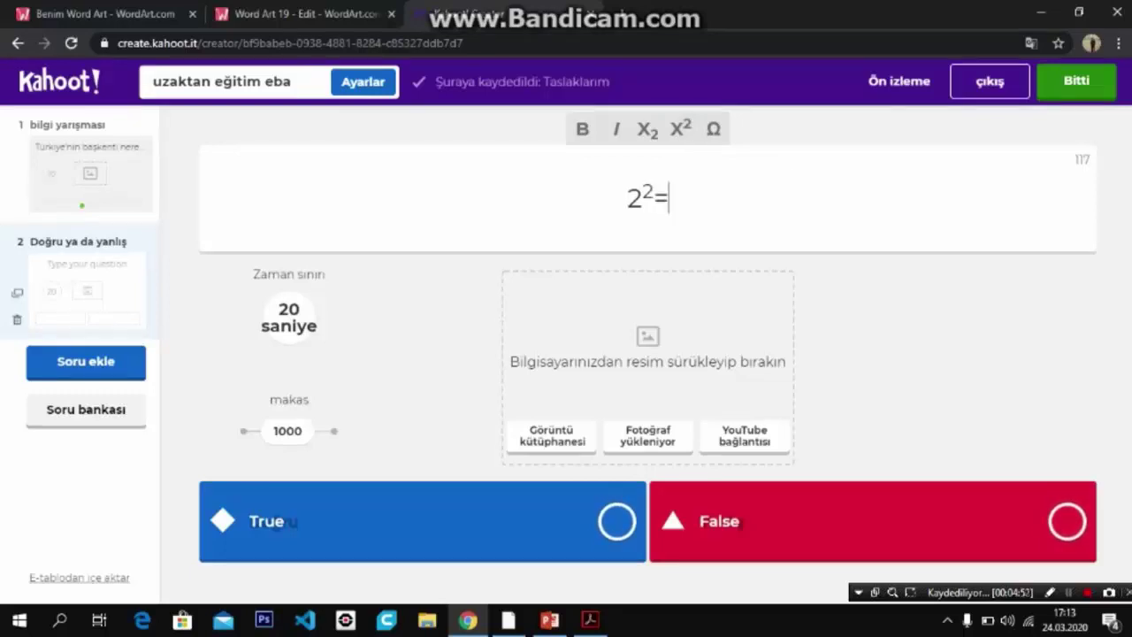
key("Left")
key("Right")
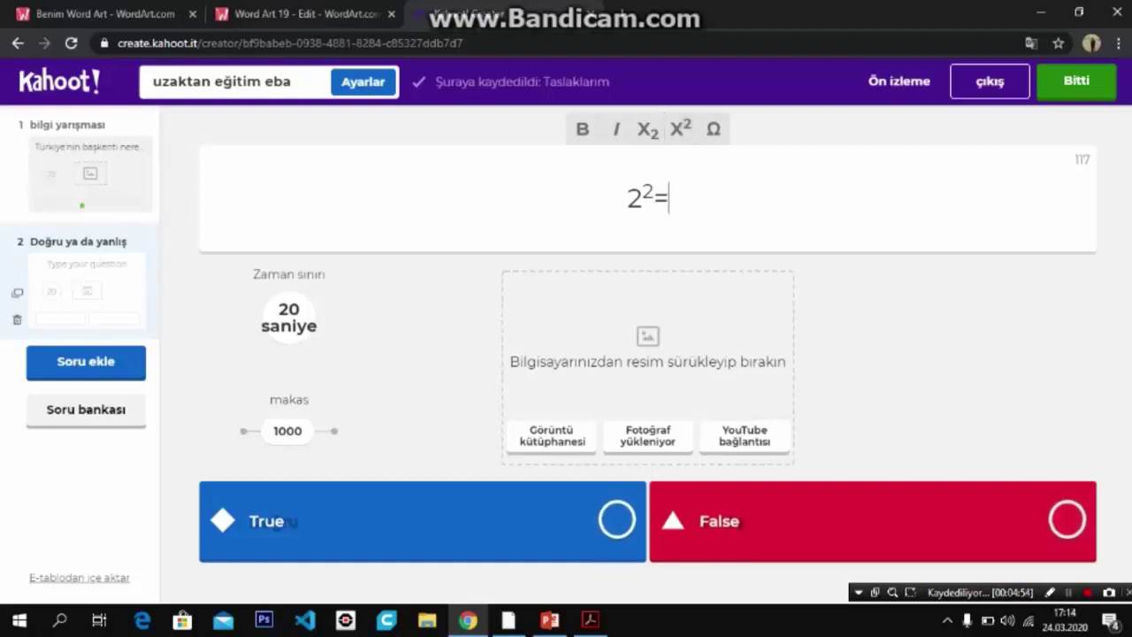
key("Num_Lock")
type("4 ")
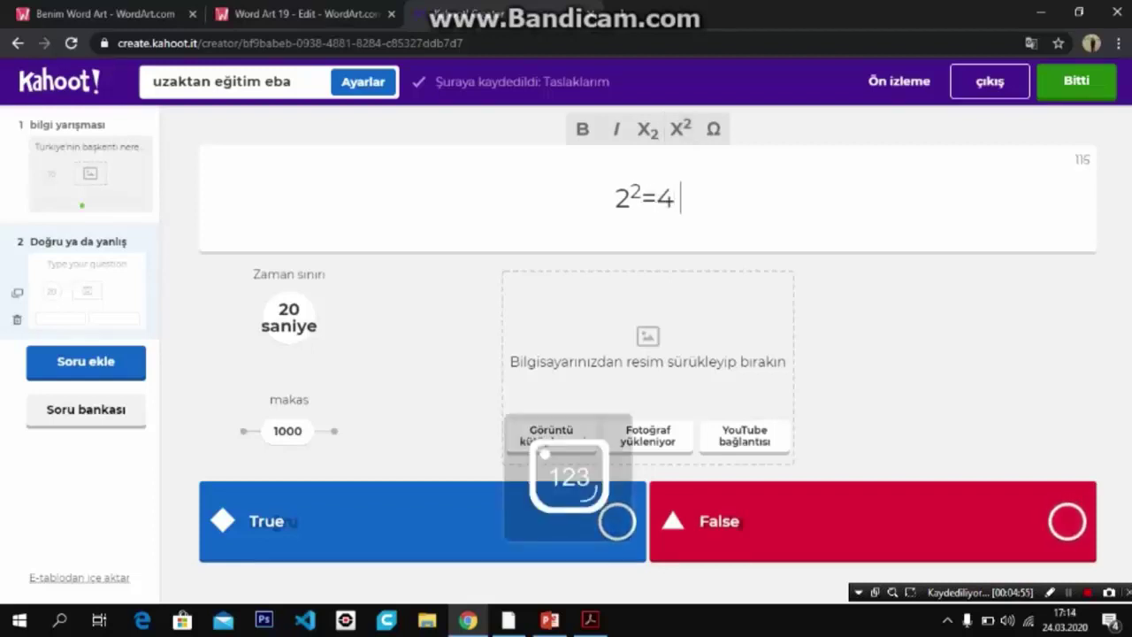
type("yapa")
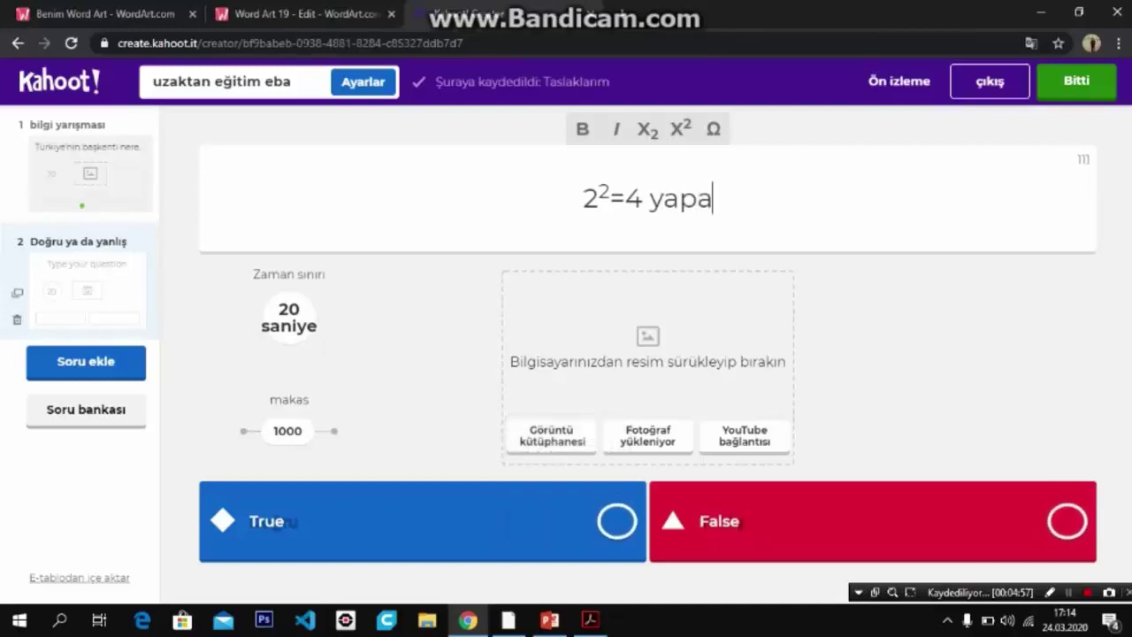
type("r.")
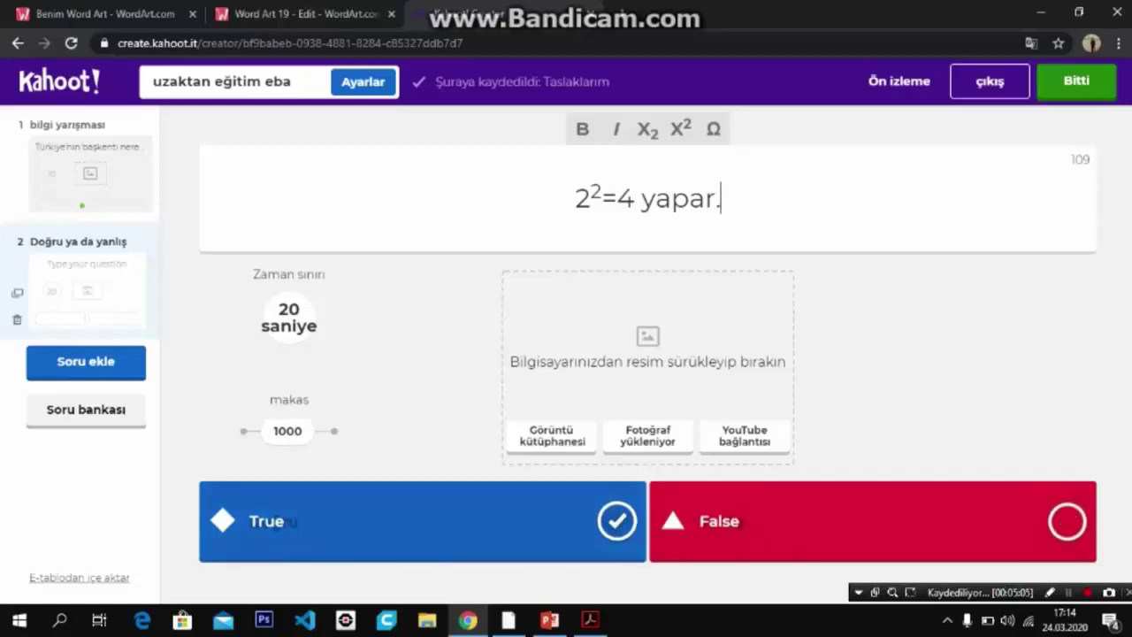
- Mark True as the correct answer and change the time limit of the true-or-false question
left_click(617, 521)
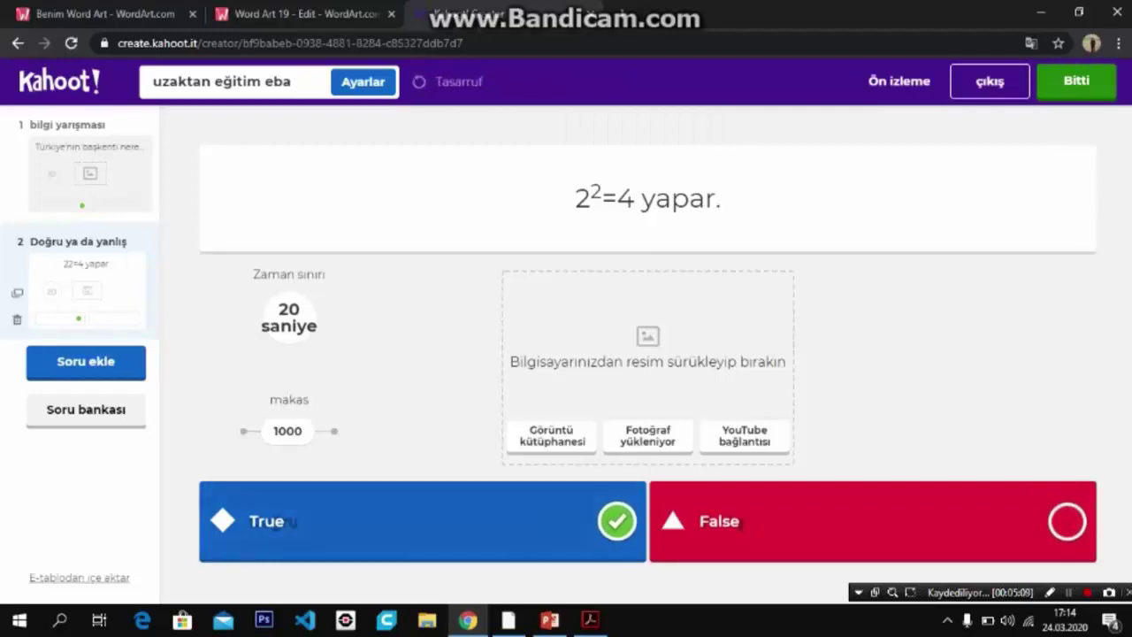
left_click(288, 316)
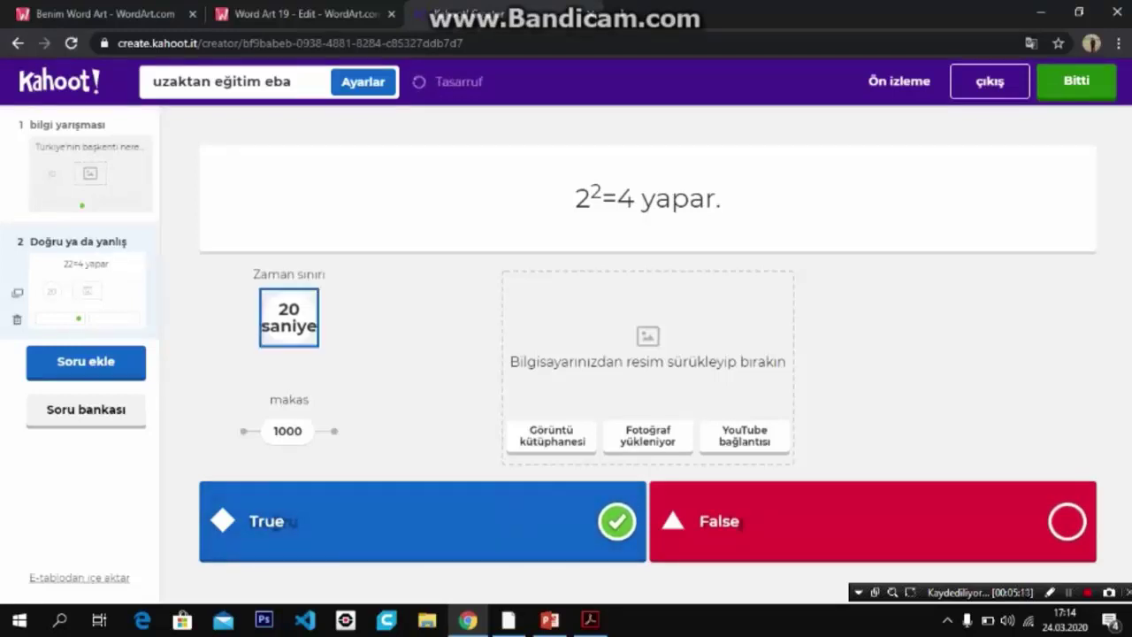
left_click(333, 270)
- Add a third question of the multiple-choice type with the text "3²=?", using a superscript 2
left_click(85, 362)
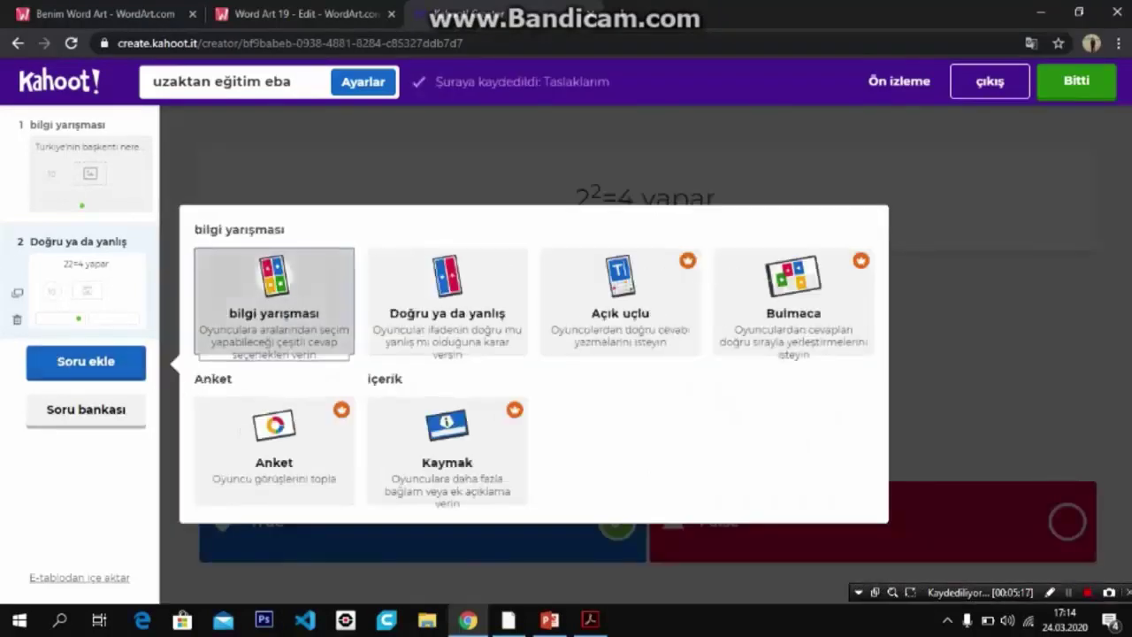
key("Return")
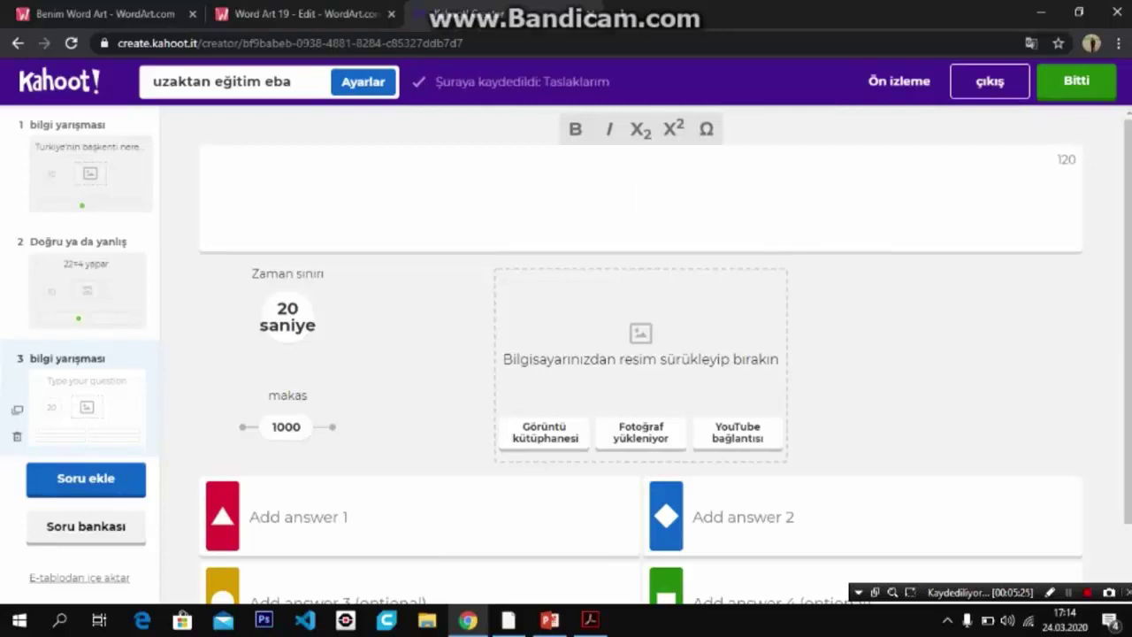
type("3")
left_click(673, 128)
type("2")
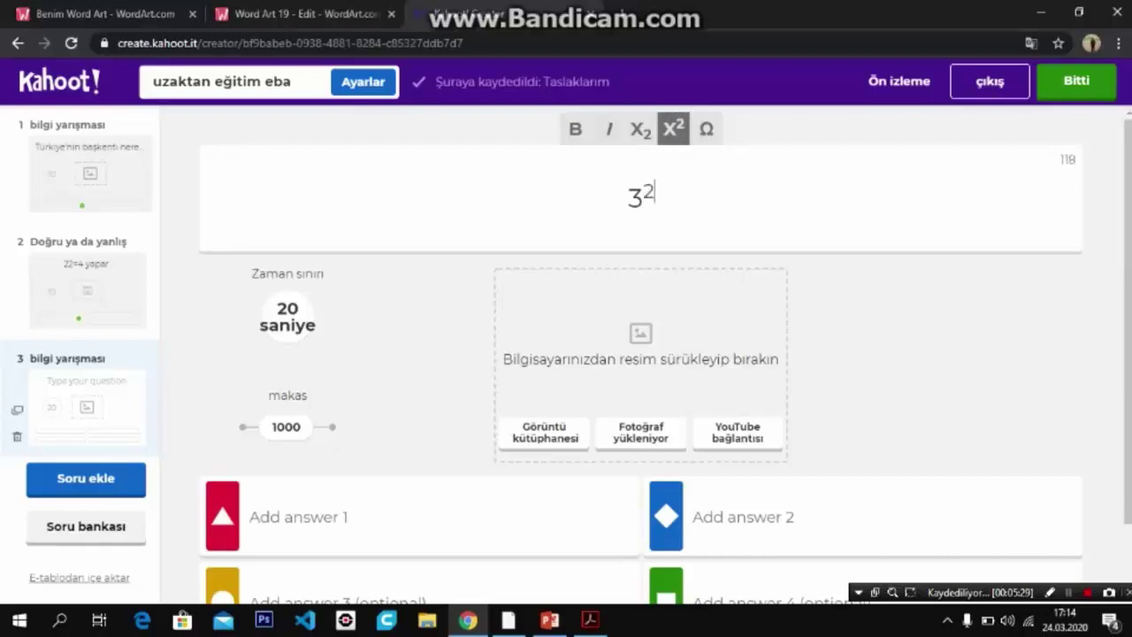
key("ctrl+period")
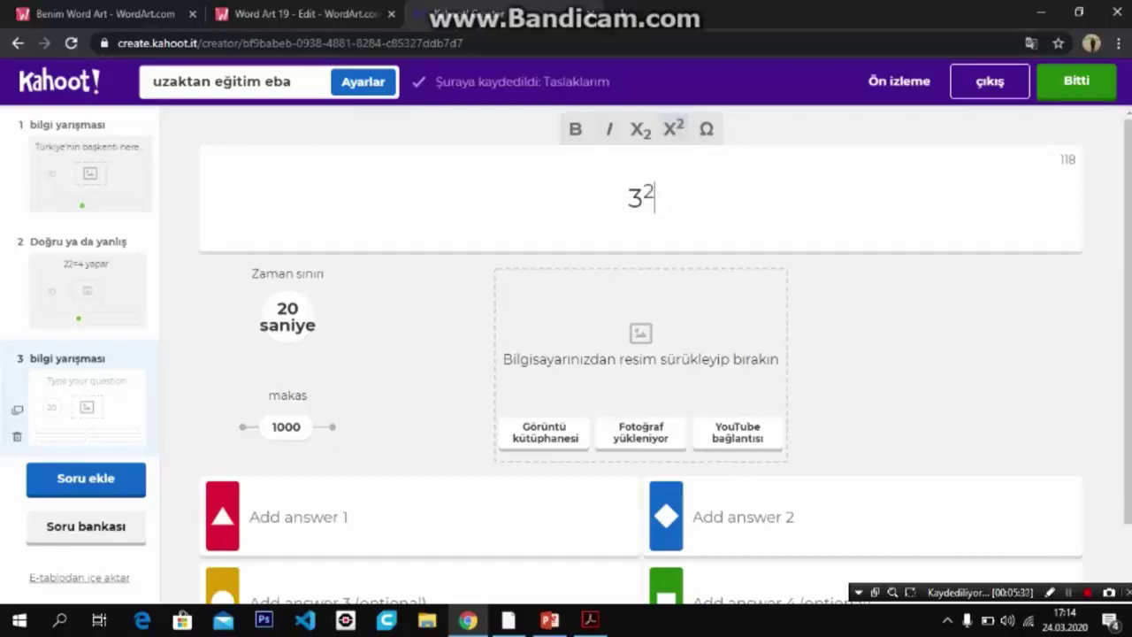
type("=")
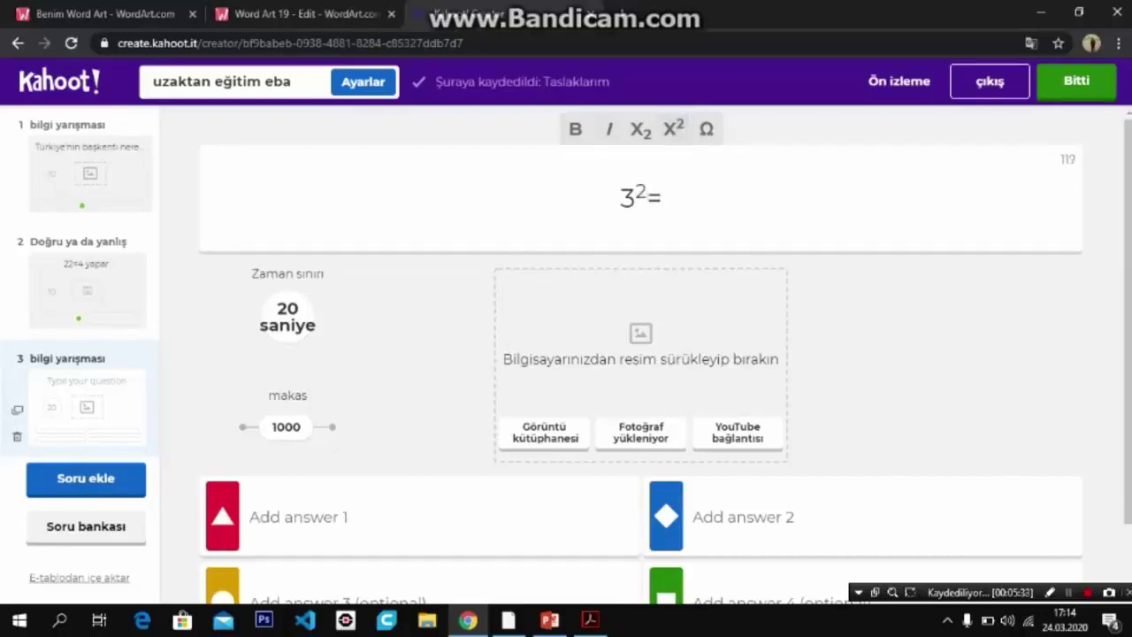
type("?")
- Enter 9, 8, 18 and 36 as answers 1 to 4 and mark 9 as the correct answer
scroll(666, 353, "down", 1)
left_click(398, 435)
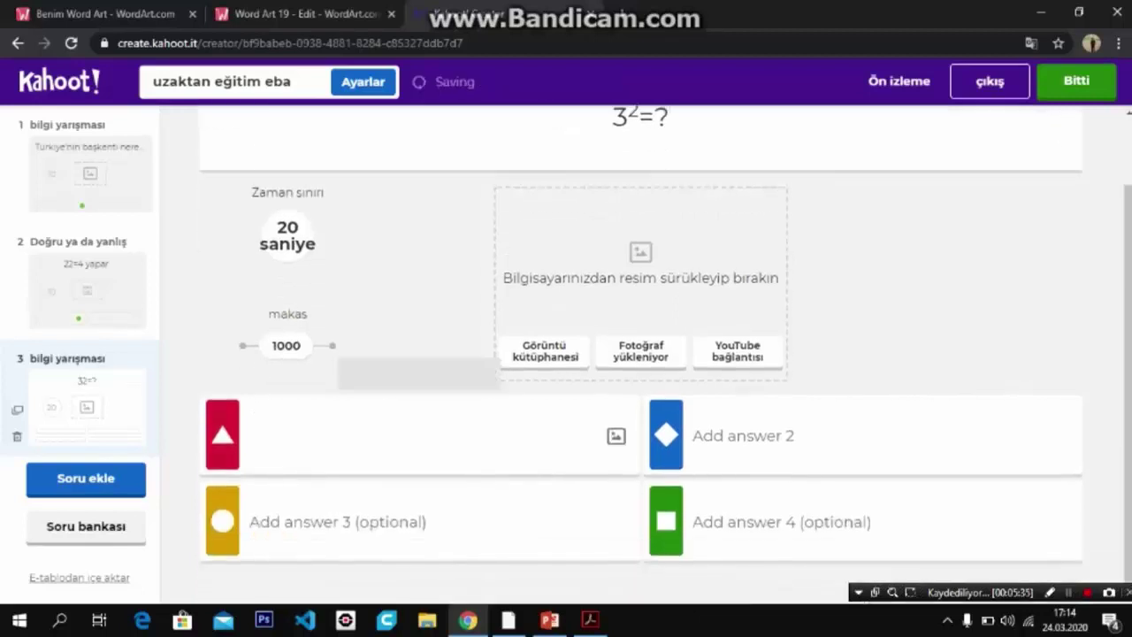
type("9")
left_click(743, 435)
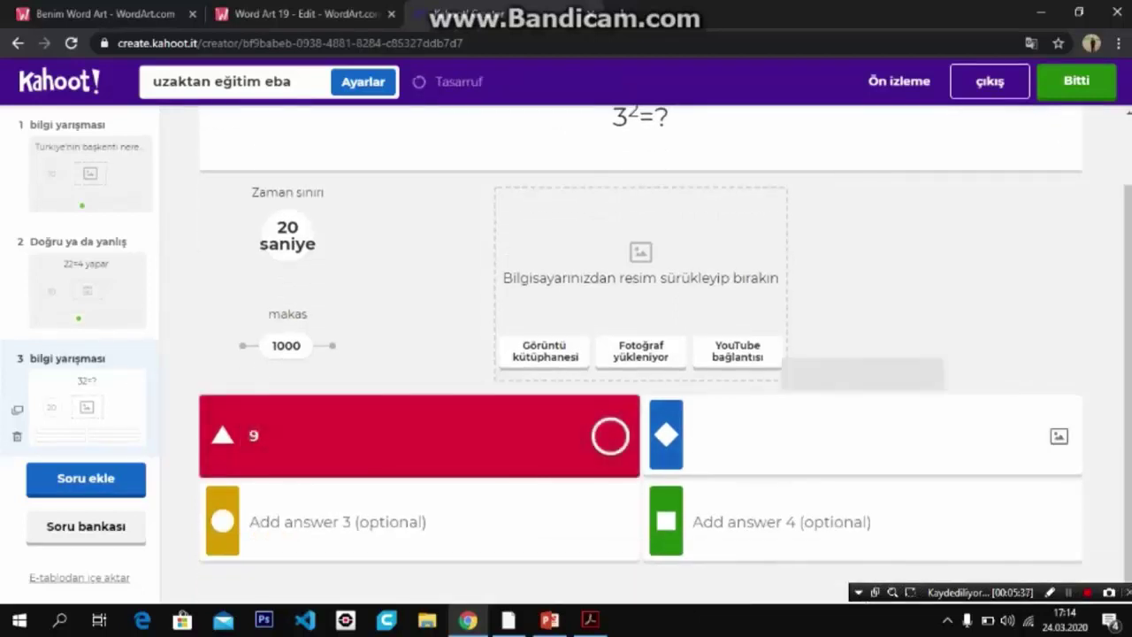
type("8")
left_click(338, 522)
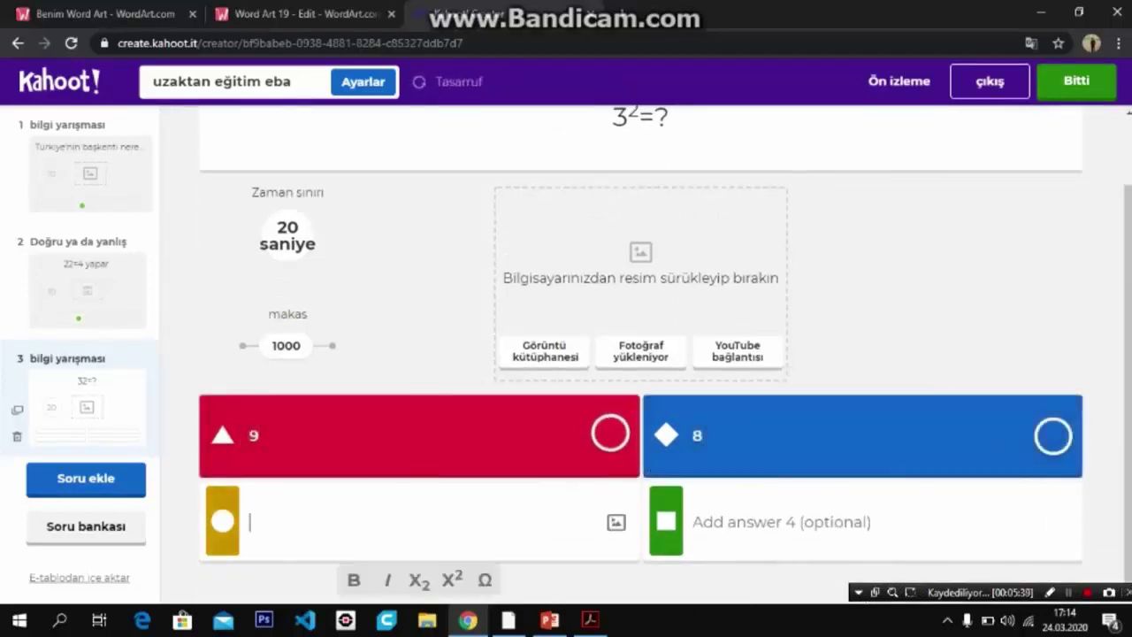
type("18")
left_click(782, 522)
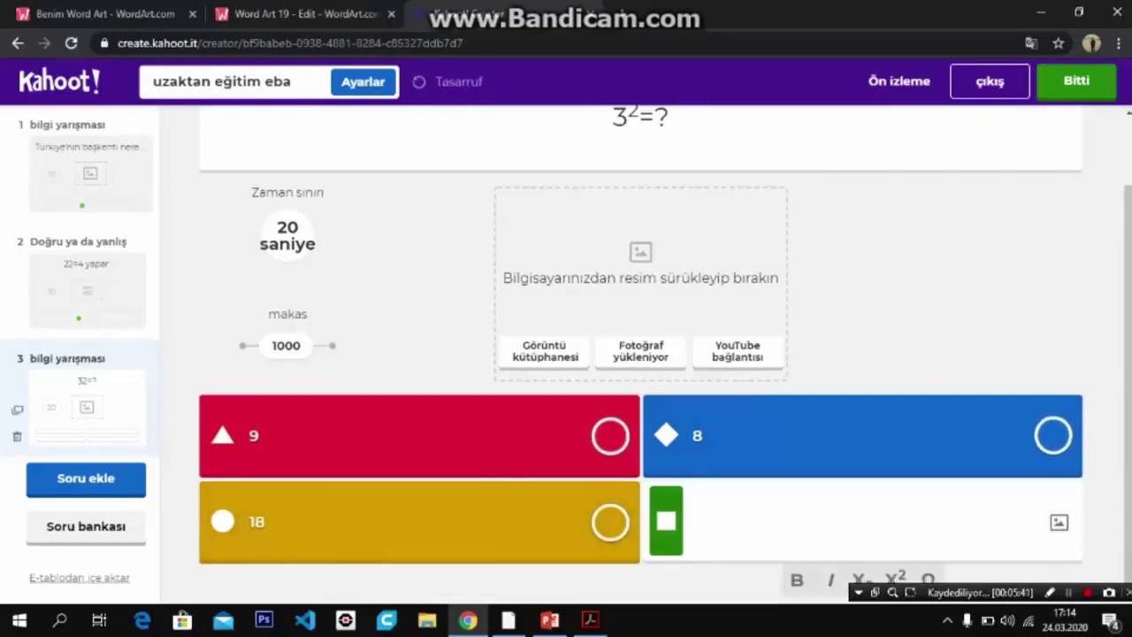
type("36")
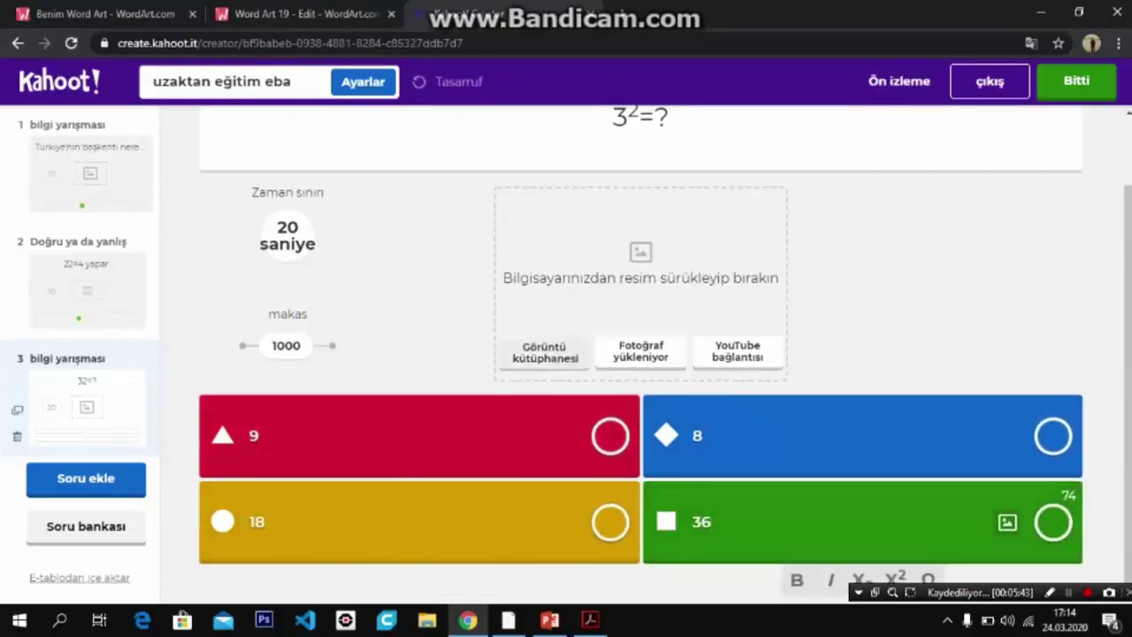
left_click(611, 435)
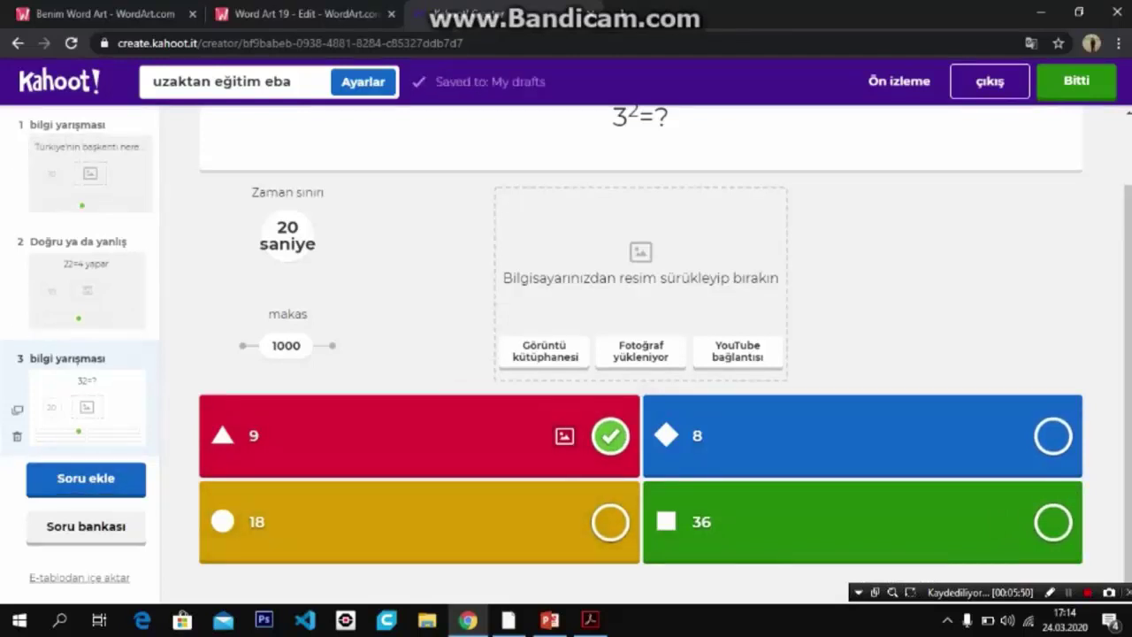
- Finish editing the "uzaktan eğitim eba" quiz and go to the list of own kahoots
left_click(85, 479)
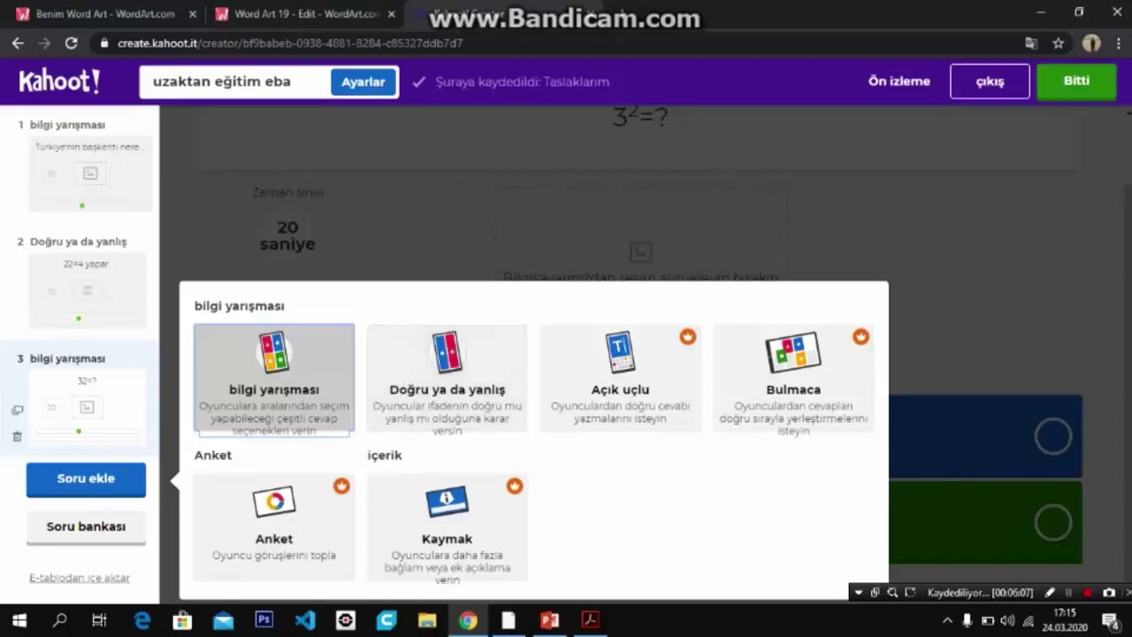
left_click(274, 389)
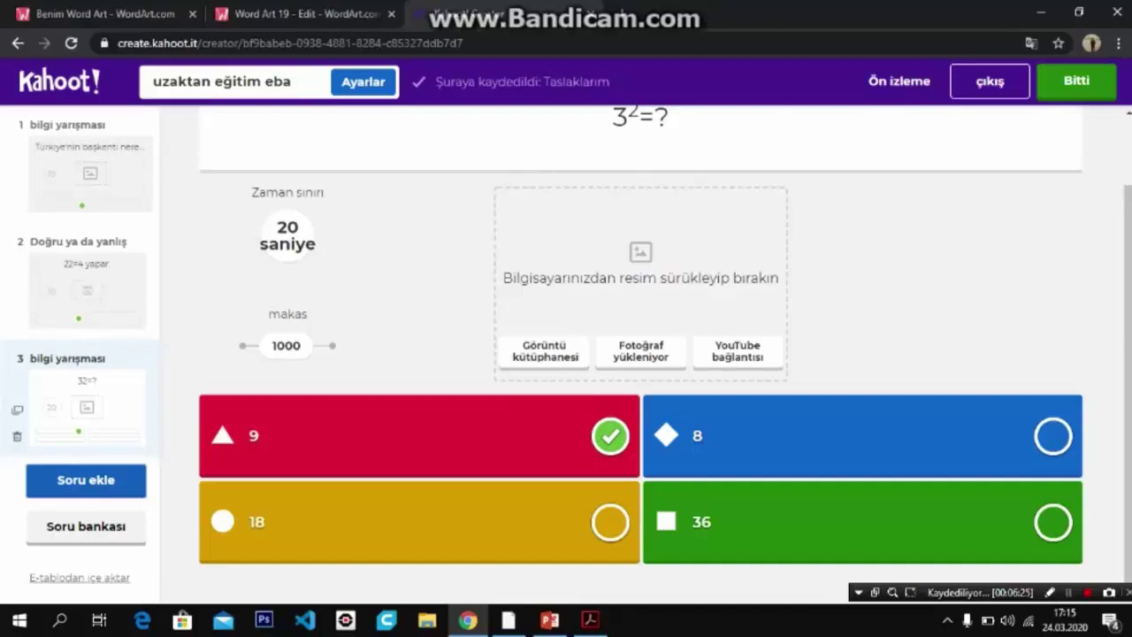
left_click(1076, 81)
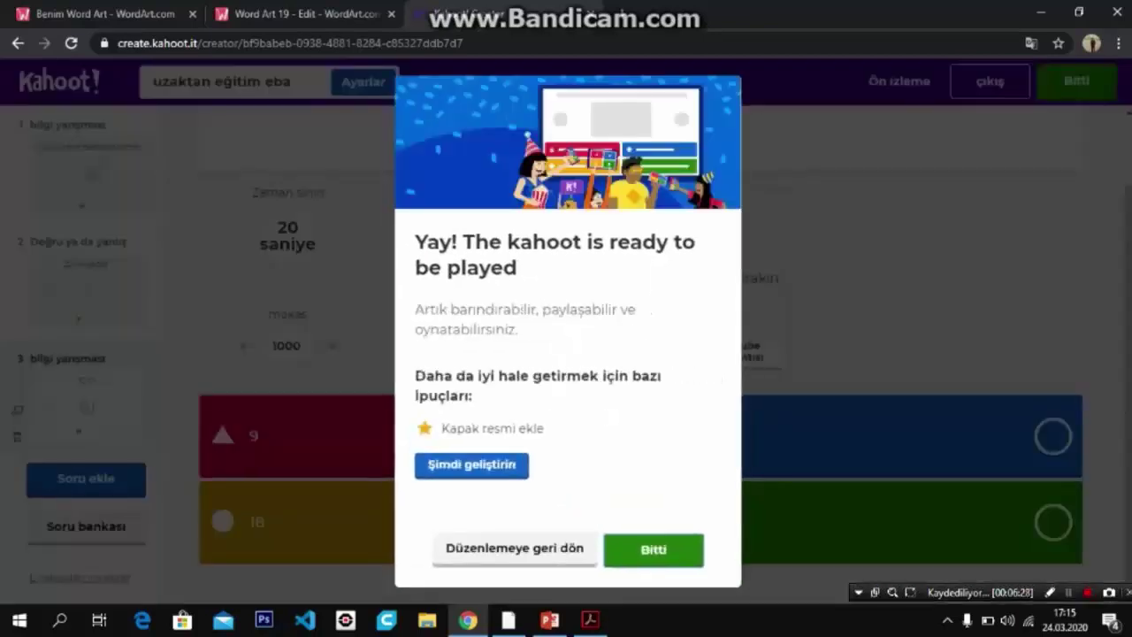
left_click(654, 549)
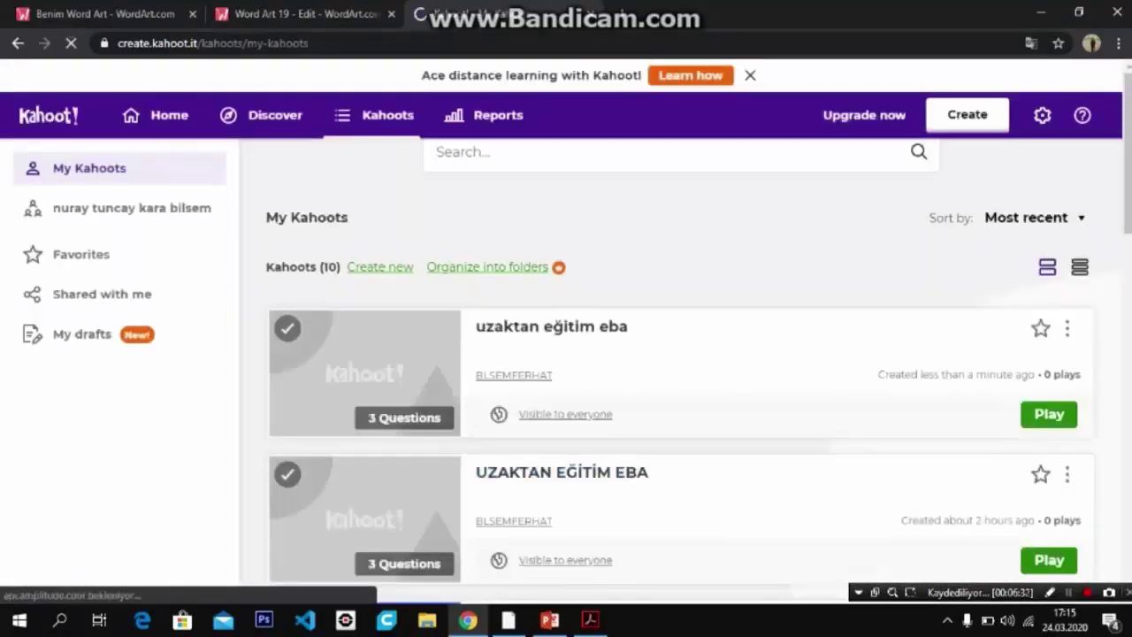
- Look through the list of own kahoots and start "uzaktan eğitim eba" as a live hosted game
scroll(549, 326, "down", 1)
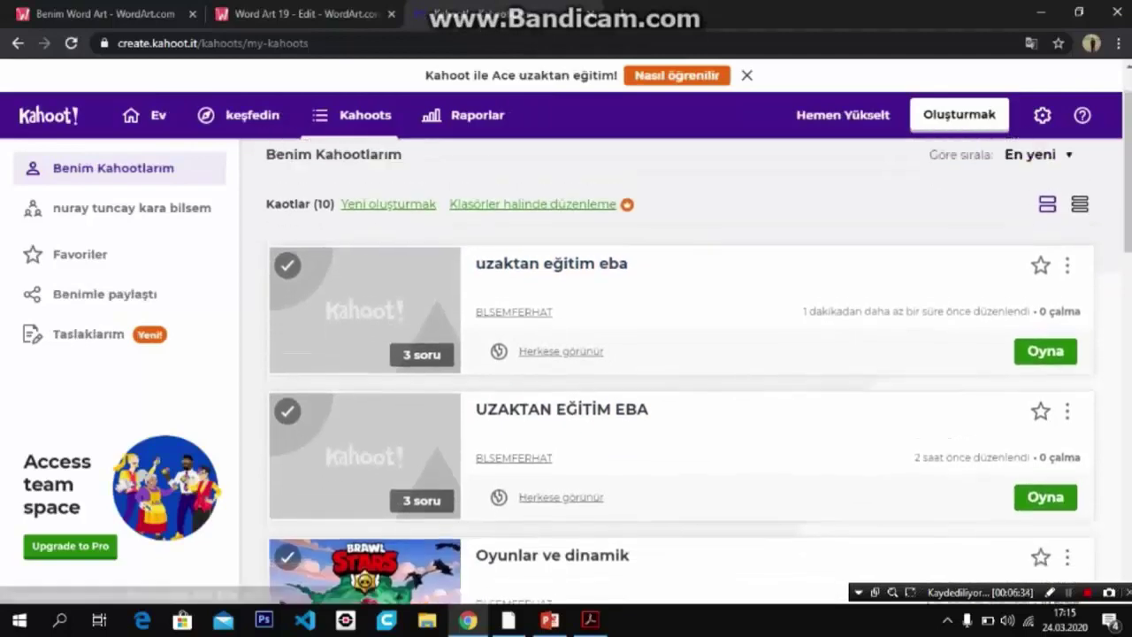
scroll(548, 325, "down", 4)
scroll(549, 325, "down", 2)
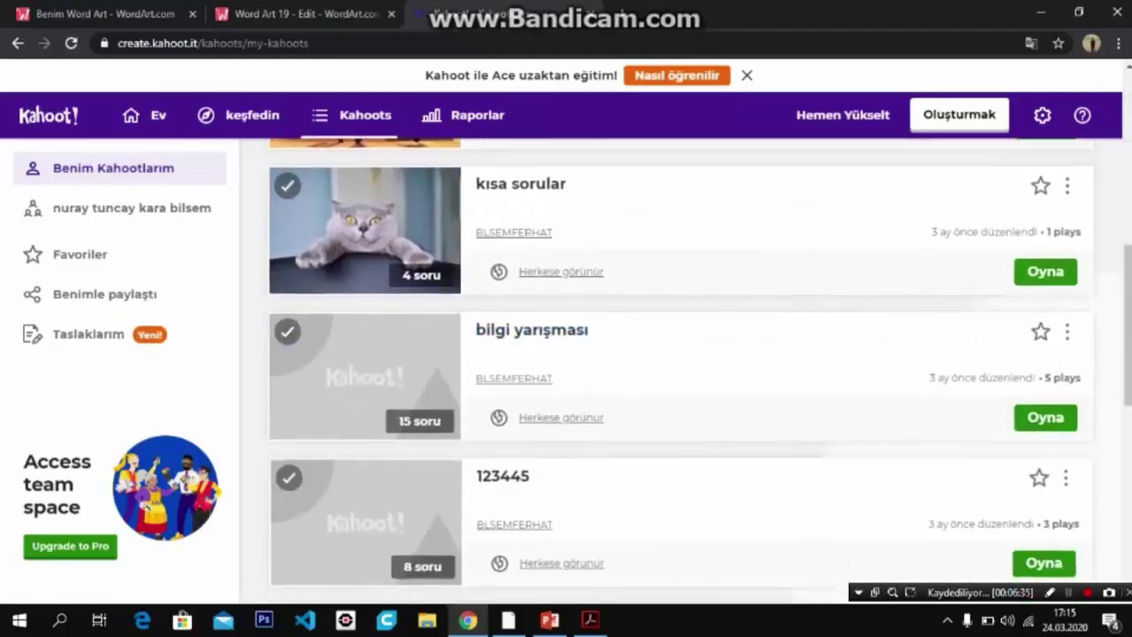
scroll(548, 326, "down", 2)
scroll(549, 325, "up", 6)
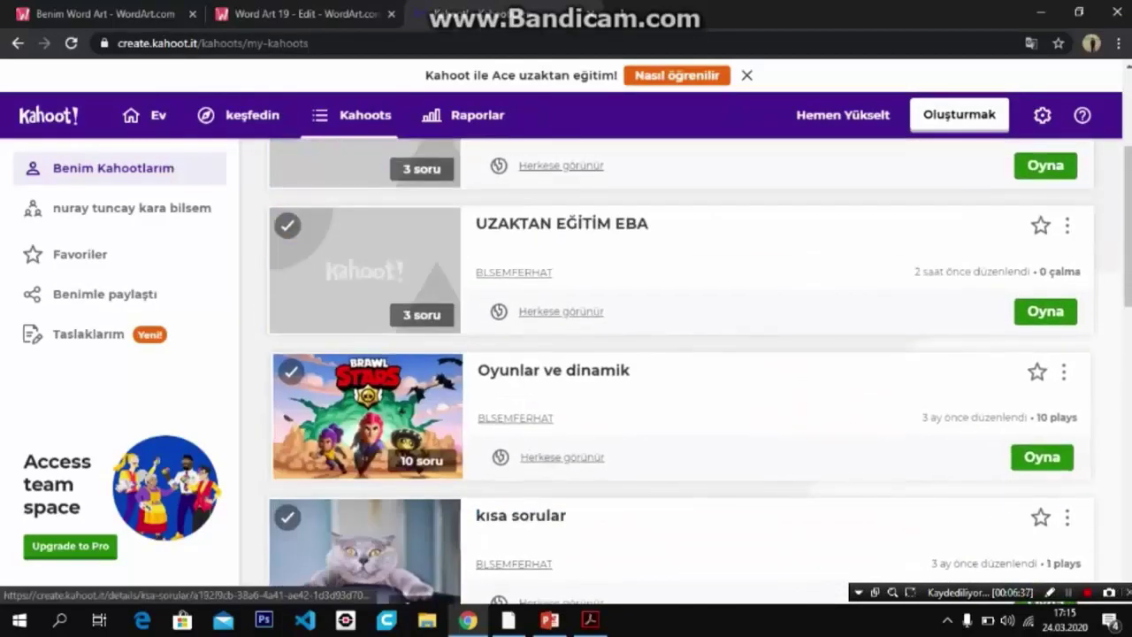
scroll(549, 325, "up", 6)
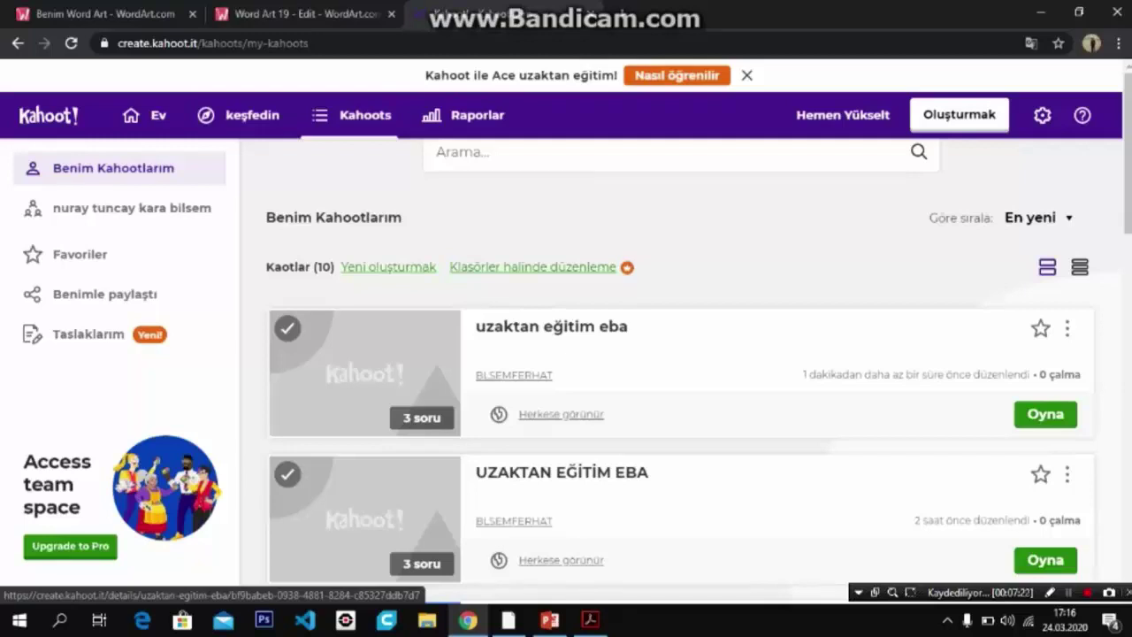
left_click(1046, 414)
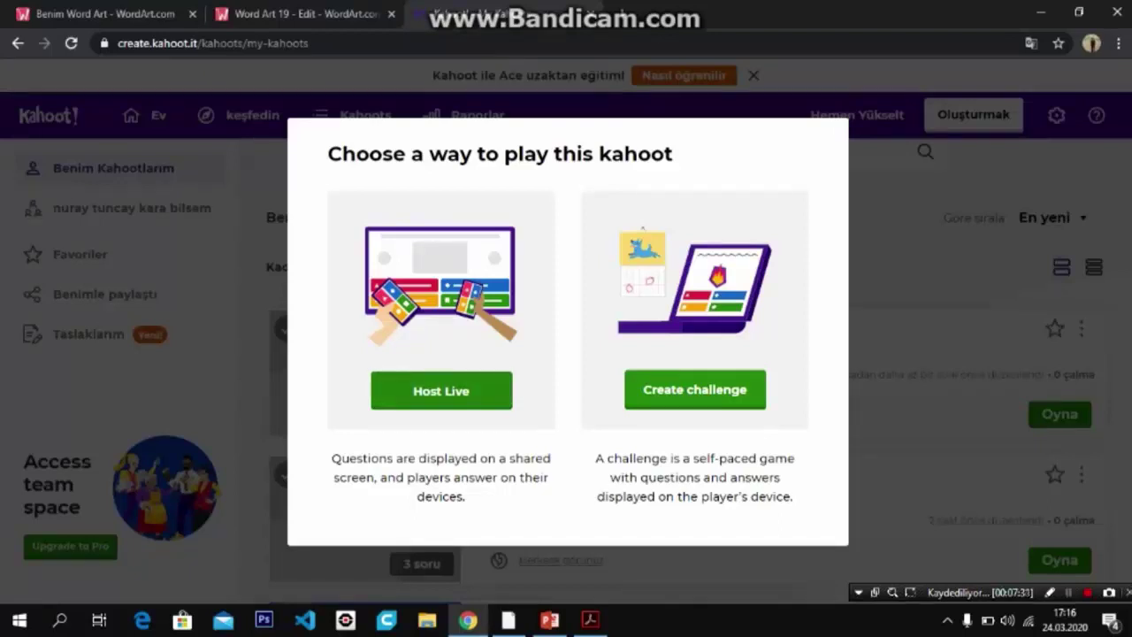
left_click(440, 391)
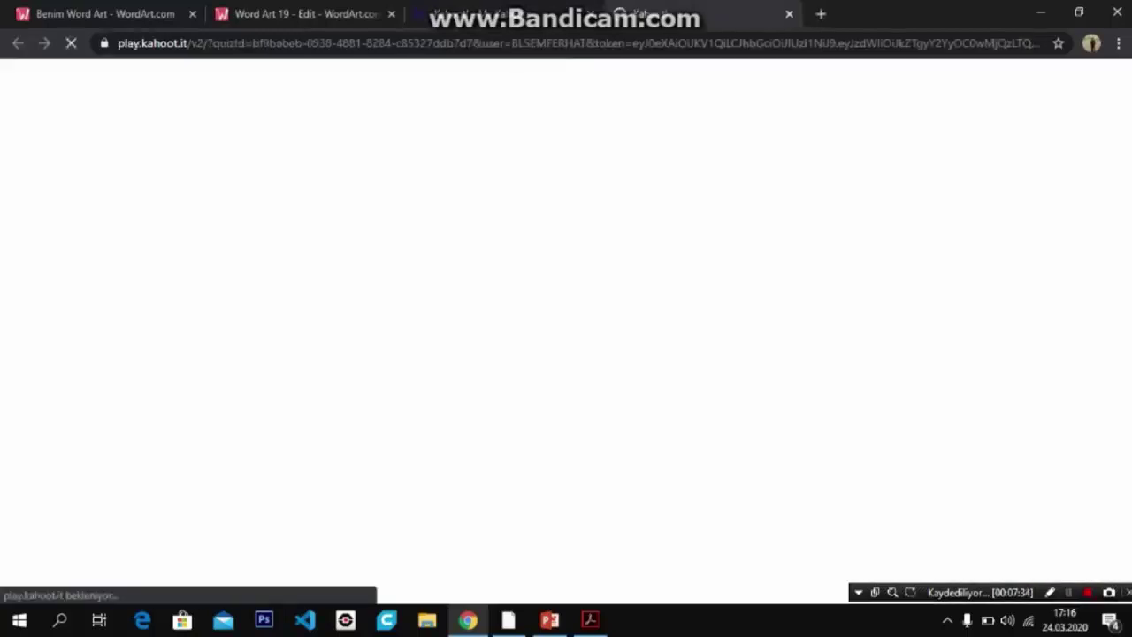